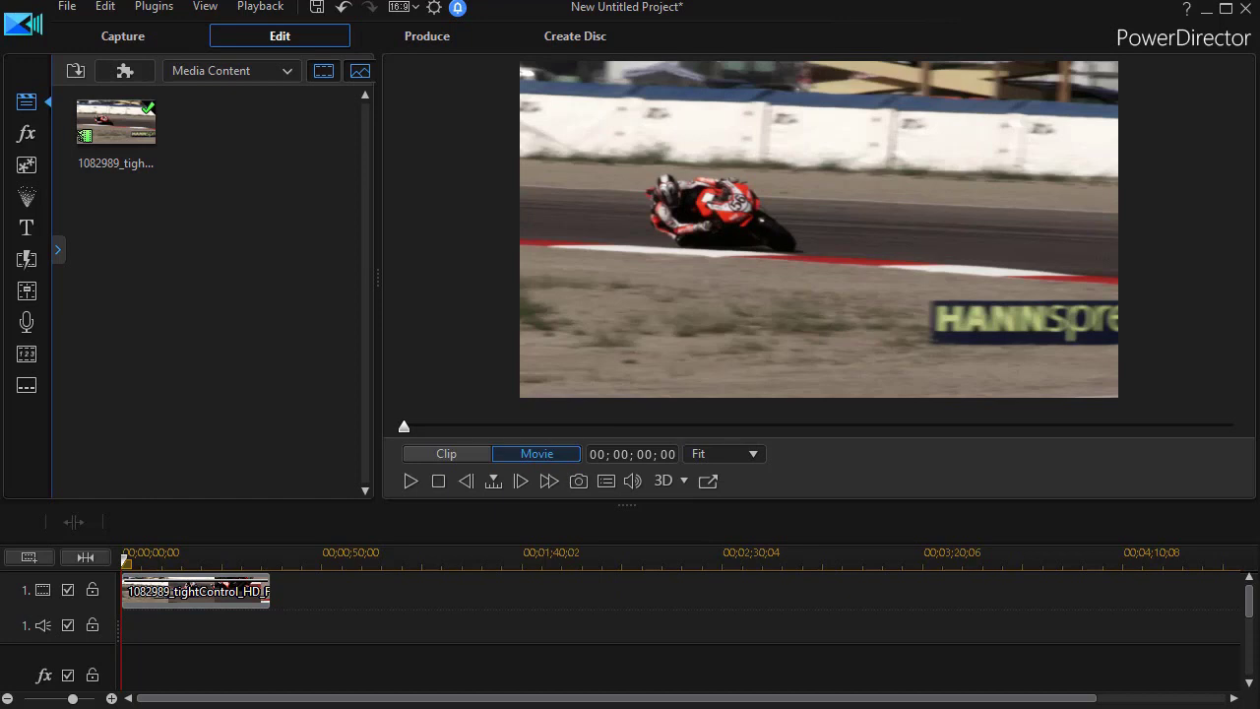
Preview the race clip, then browse the video effects library to find Time Stamp.
click(408, 482)
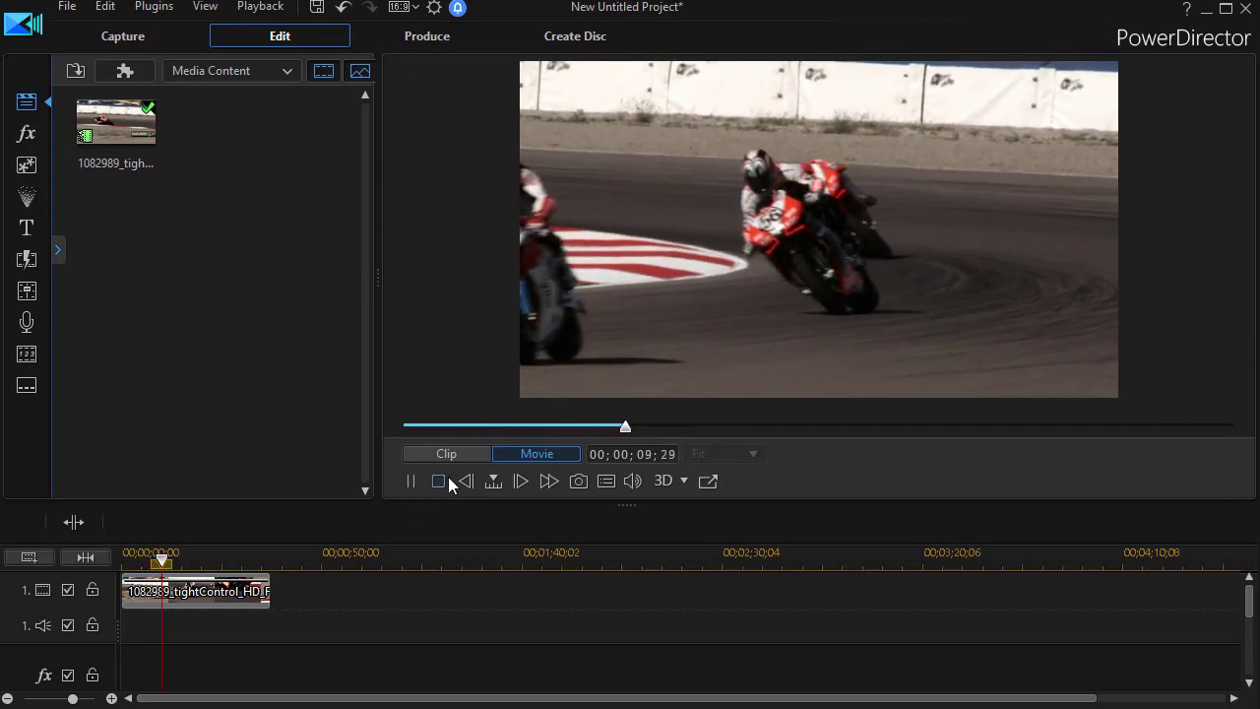
click(438, 480)
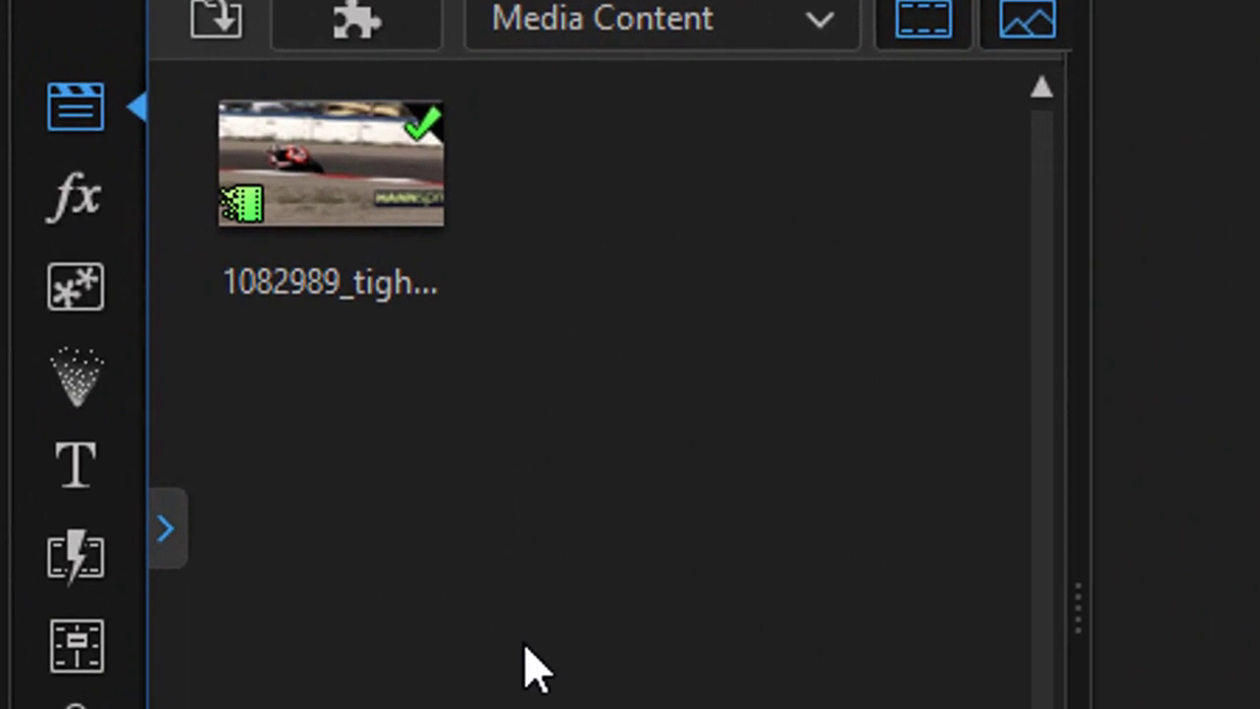
click(77, 202)
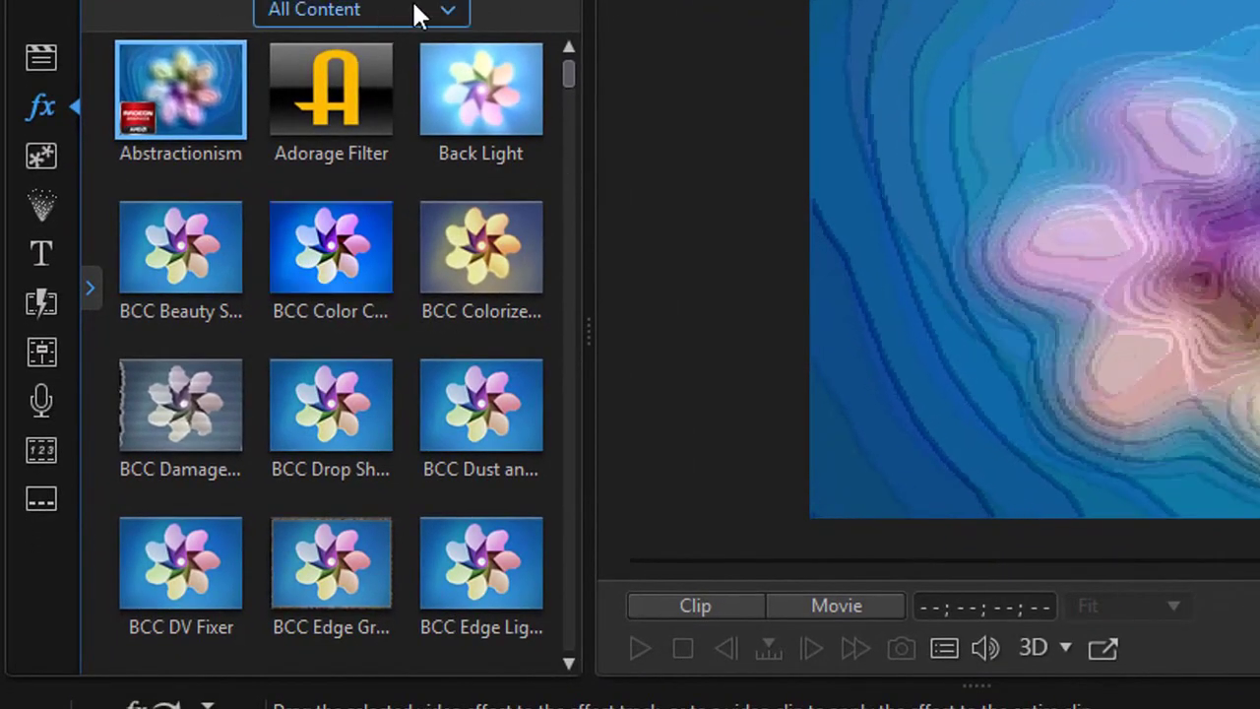
drag(571, 79, 541, 620)
scroll(543, 613, down, 10)
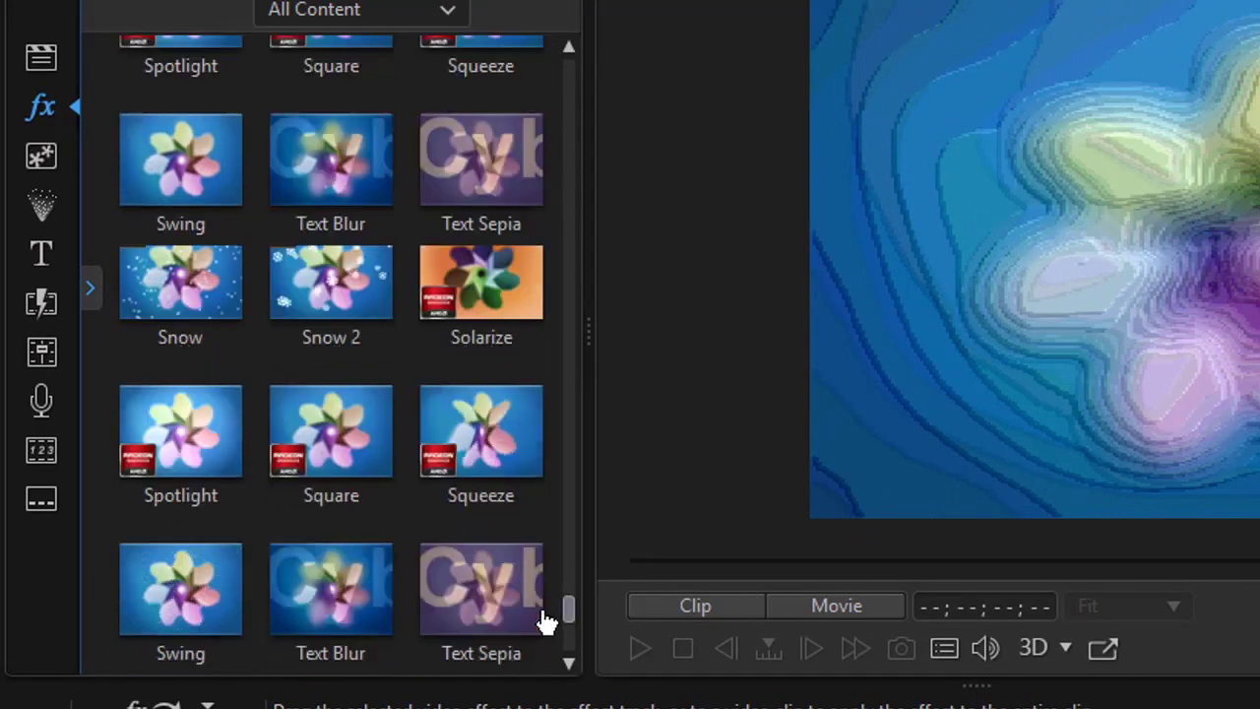
scroll(542, 613, up, 1)
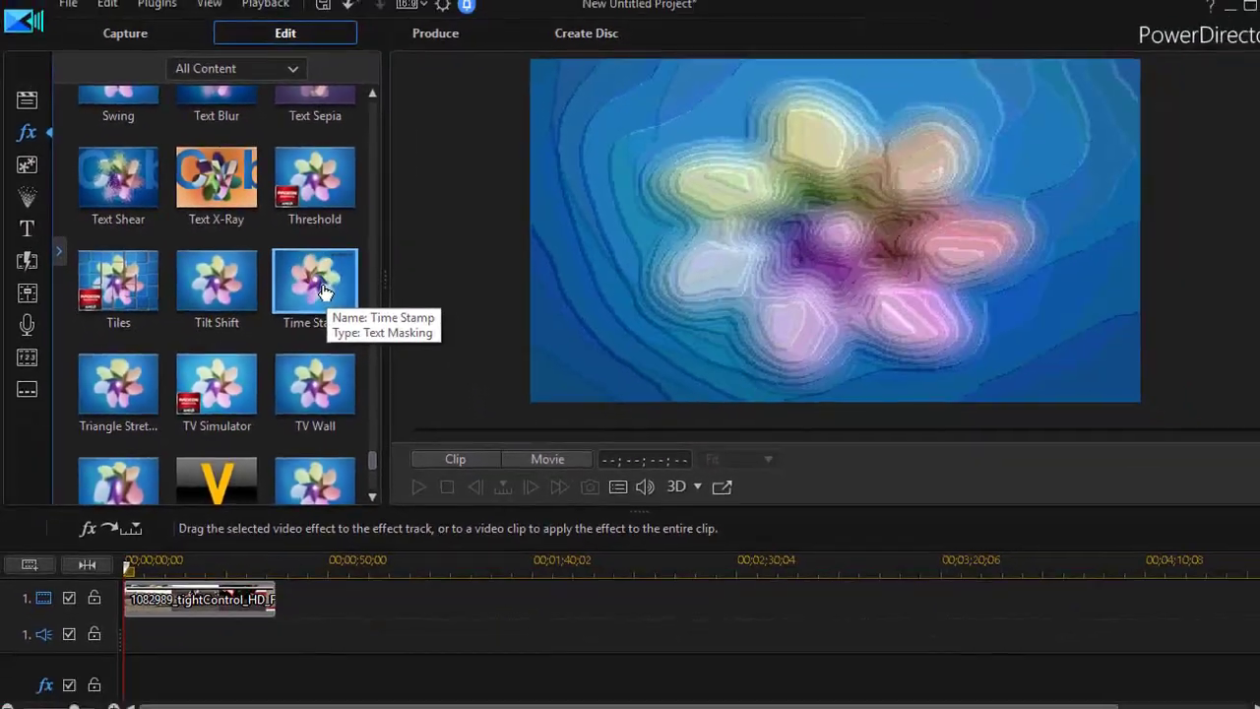
Place the Time Stamp effect on the fx track beneath the race clip and select it.
drag(324, 292, 269, 652)
click(162, 666)
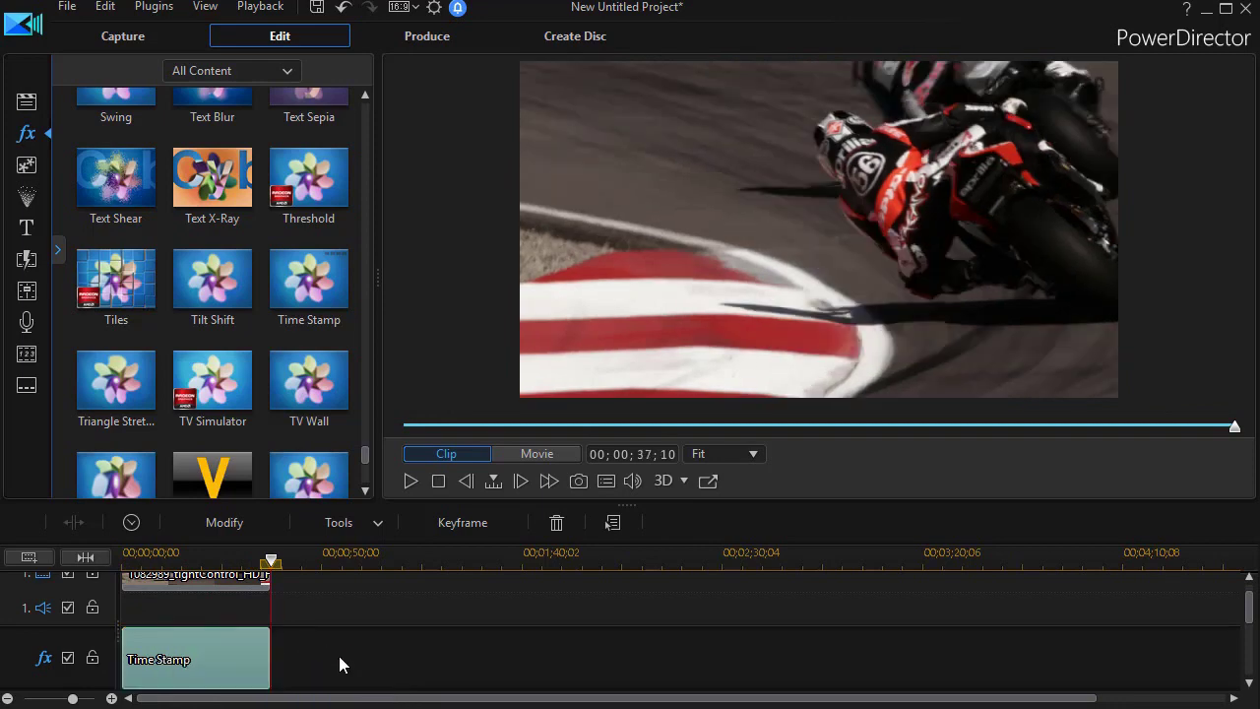
click(268, 576)
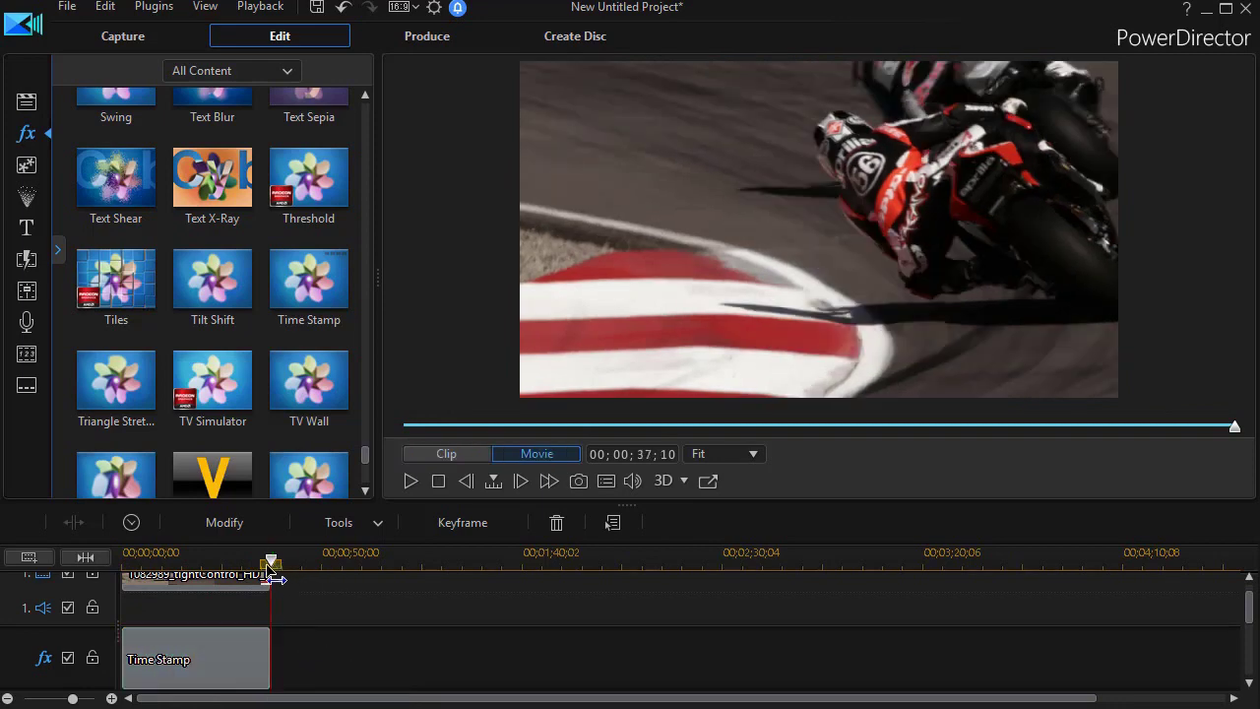
click(219, 557)
click(245, 664)
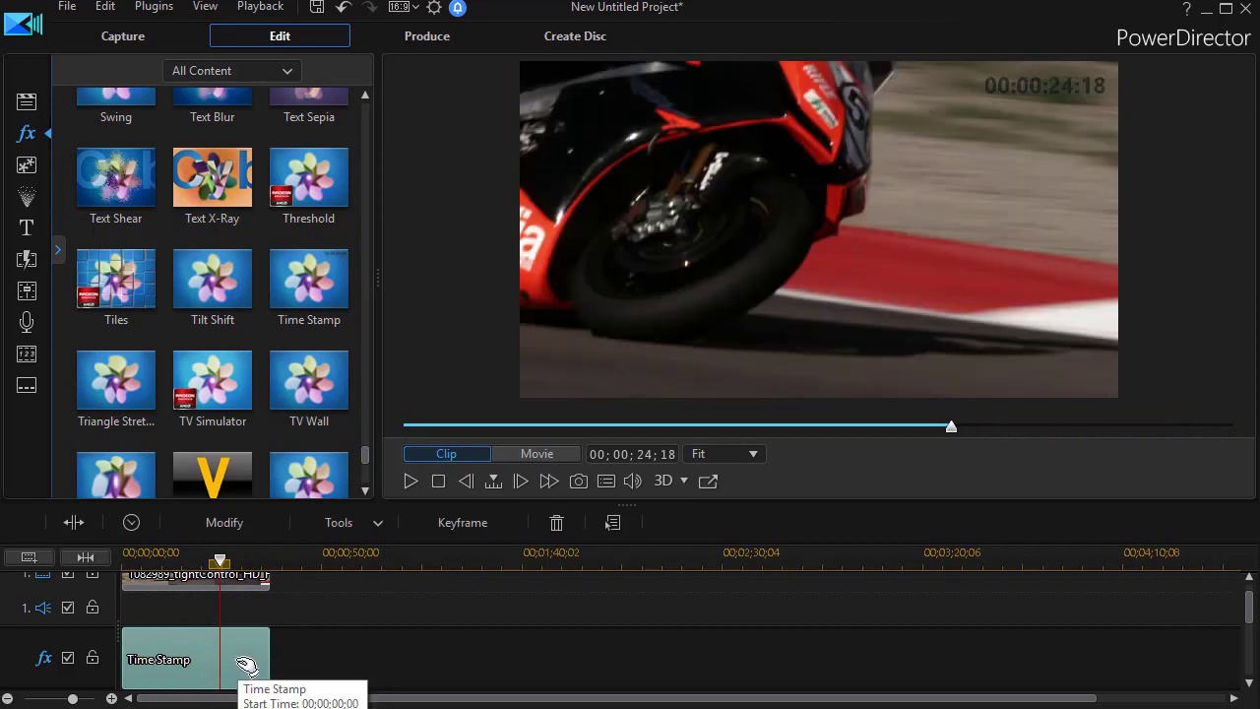
Open the Time Stamp Effect Settings, widened, and show the Format options (currently HH:MM:SS:FF).
click(243, 523)
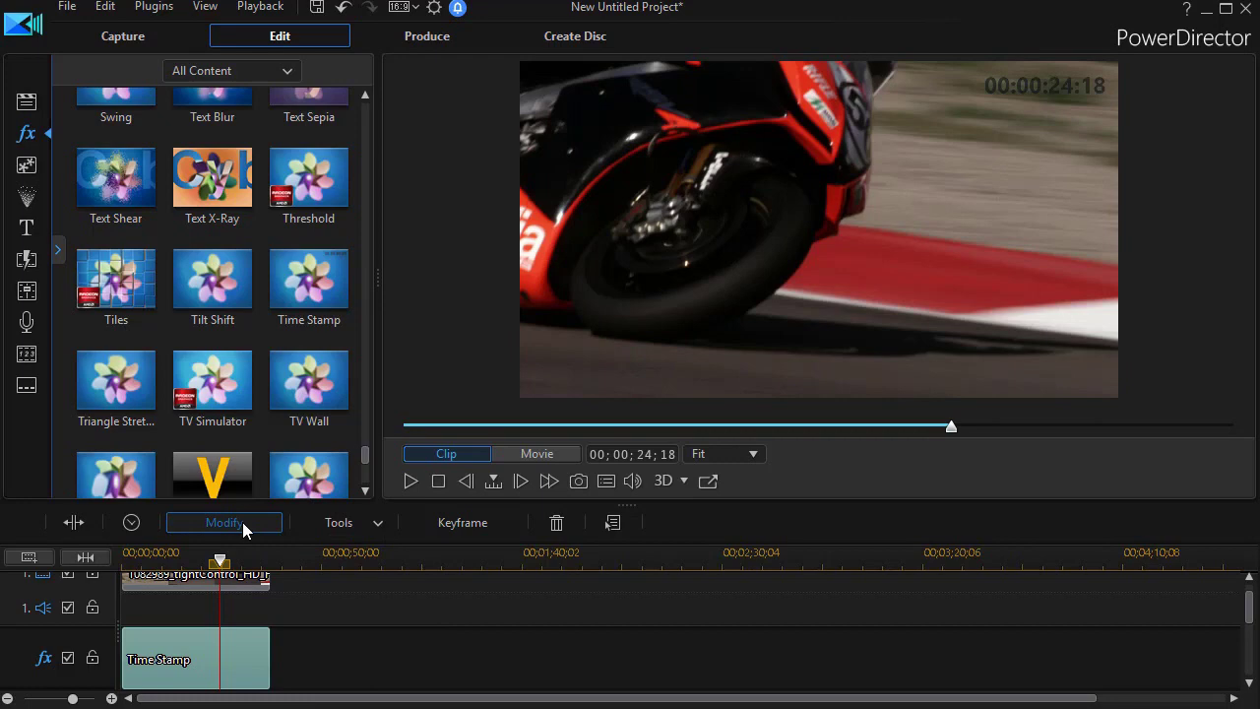
drag(374, 277, 653, 275)
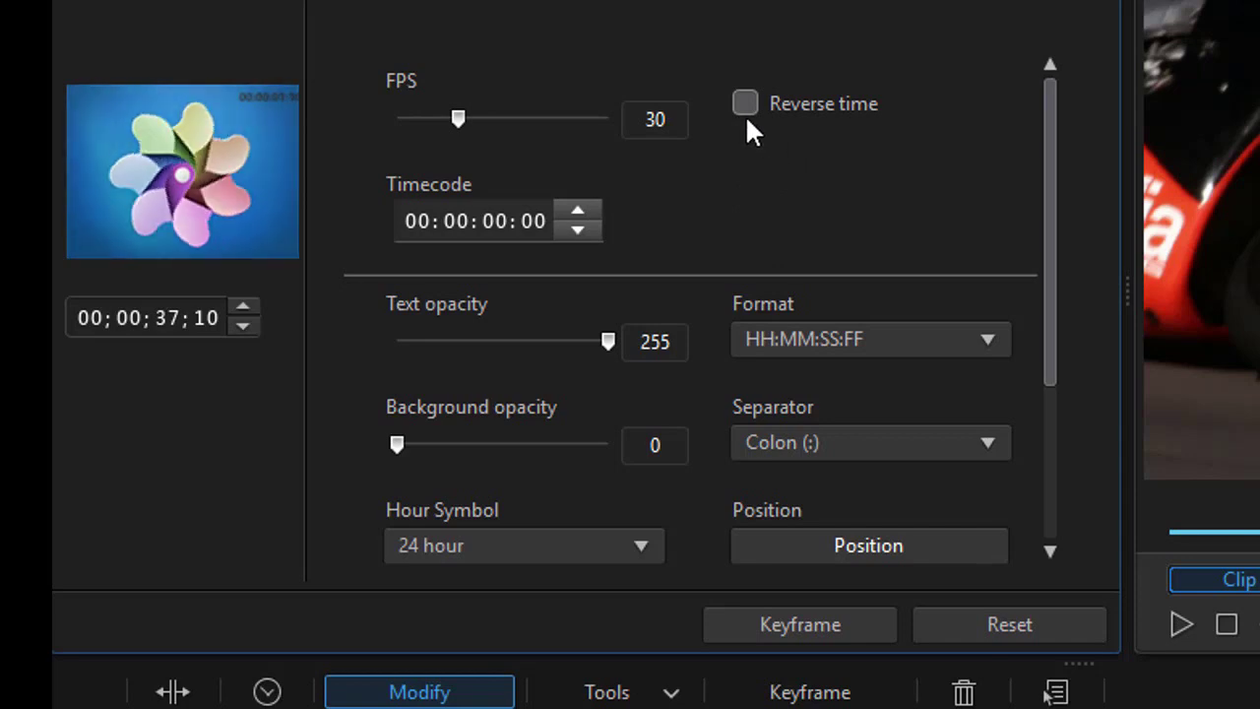
drag(1050, 247, 1057, 338)
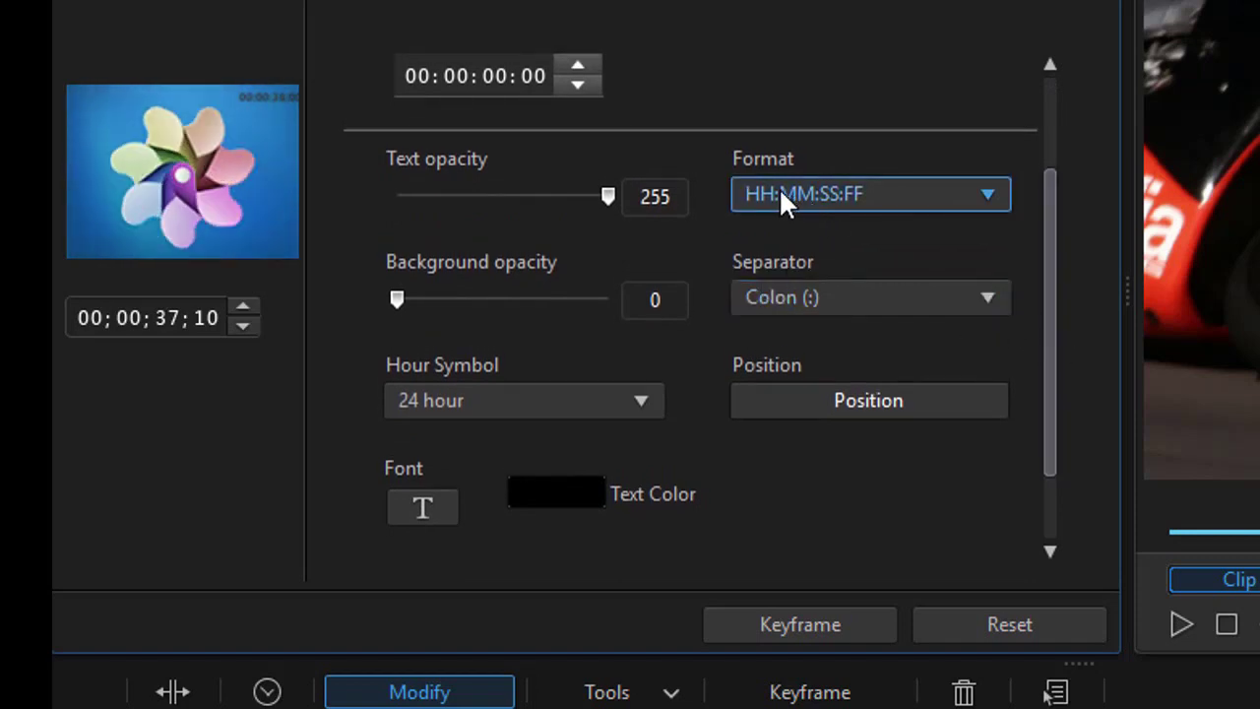
click(986, 195)
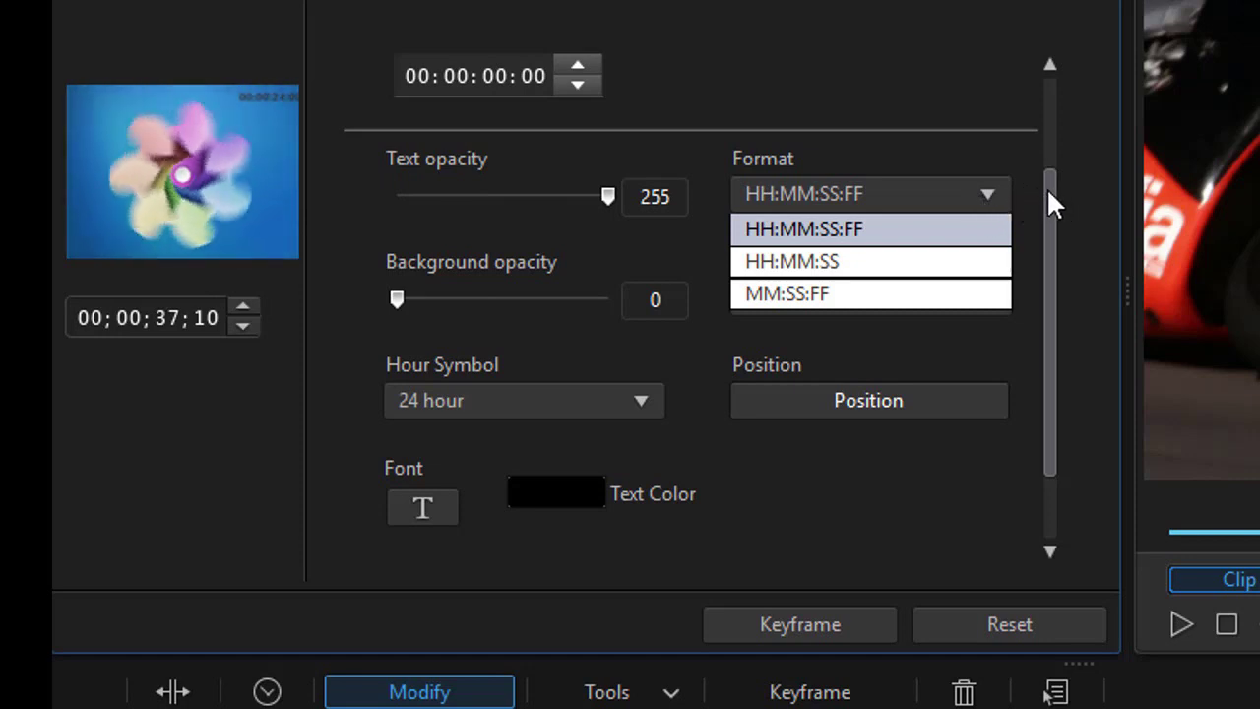
Set the timestamp format to HH:MM:SS, leaving text opacity at 255.
click(813, 266)
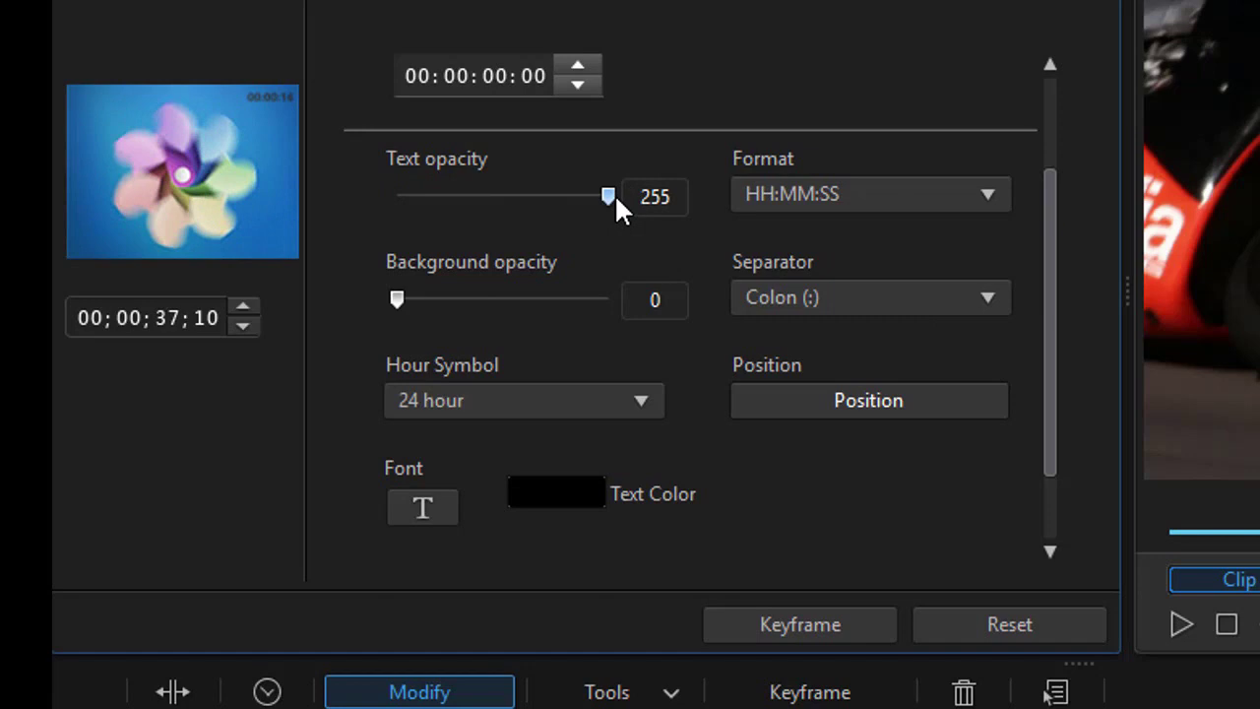
drag(608, 194, 450, 196)
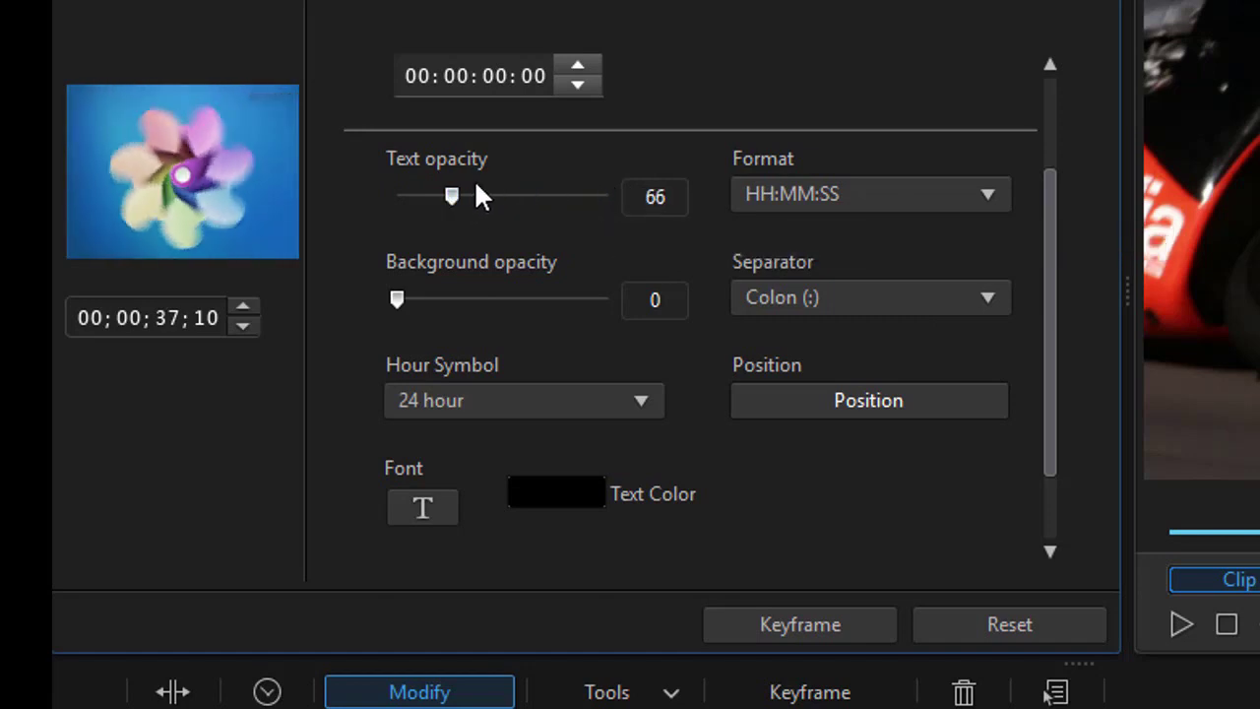
drag(452, 197, 644, 219)
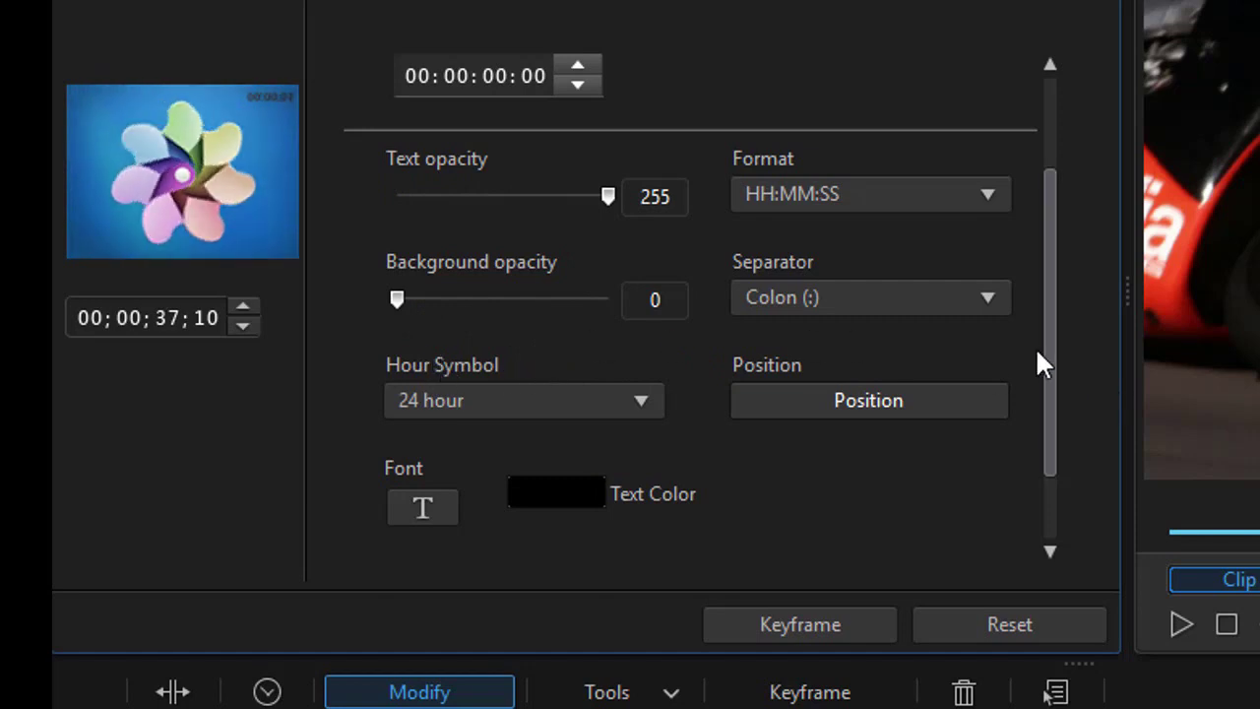
drag(1052, 326, 1056, 356)
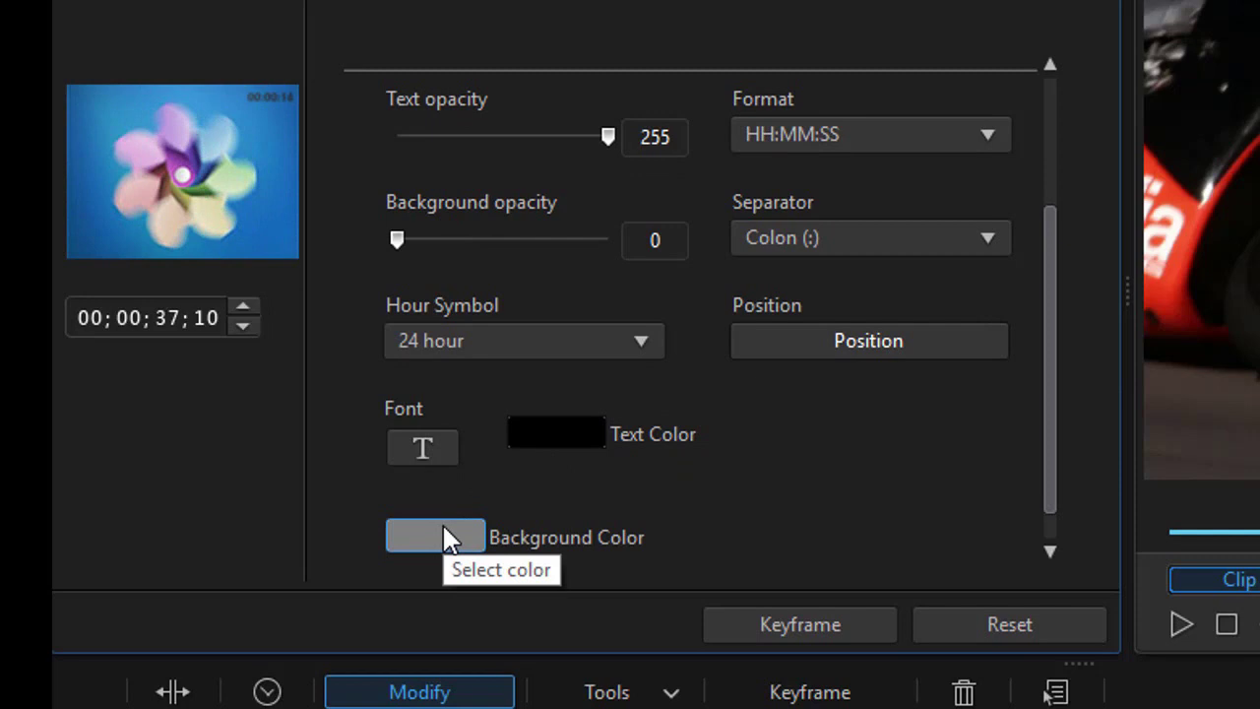
click(984, 245)
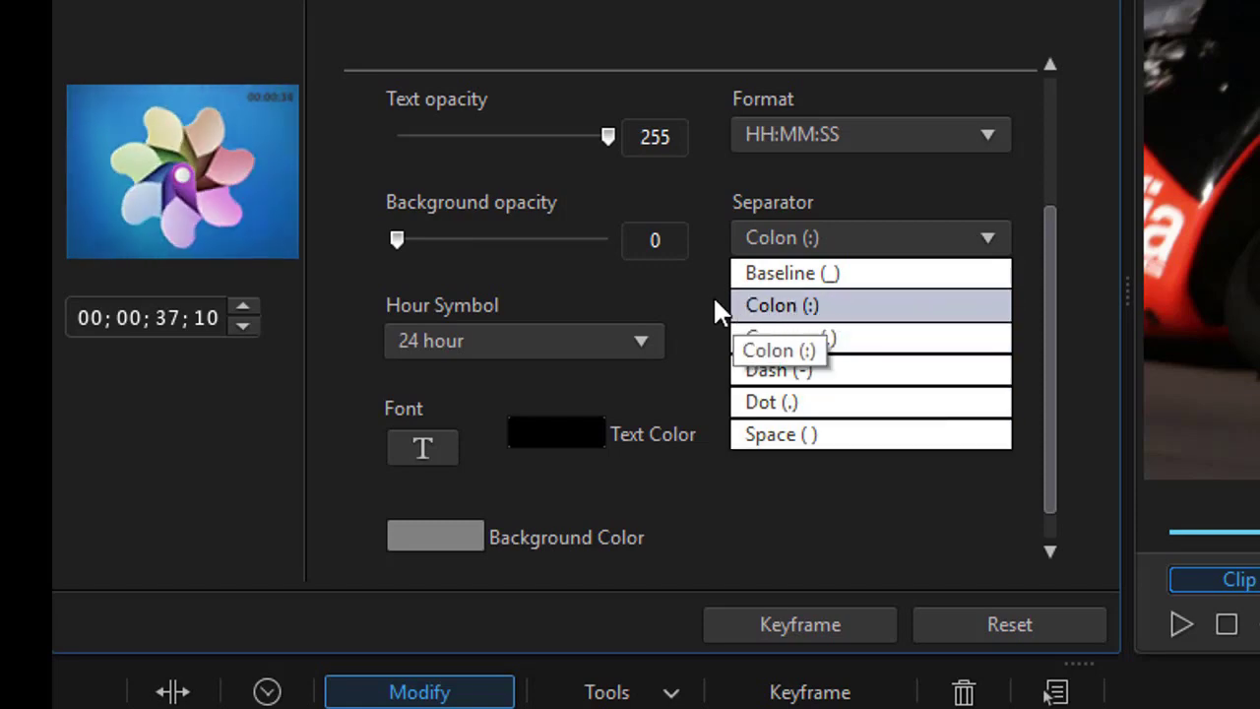
click(649, 296)
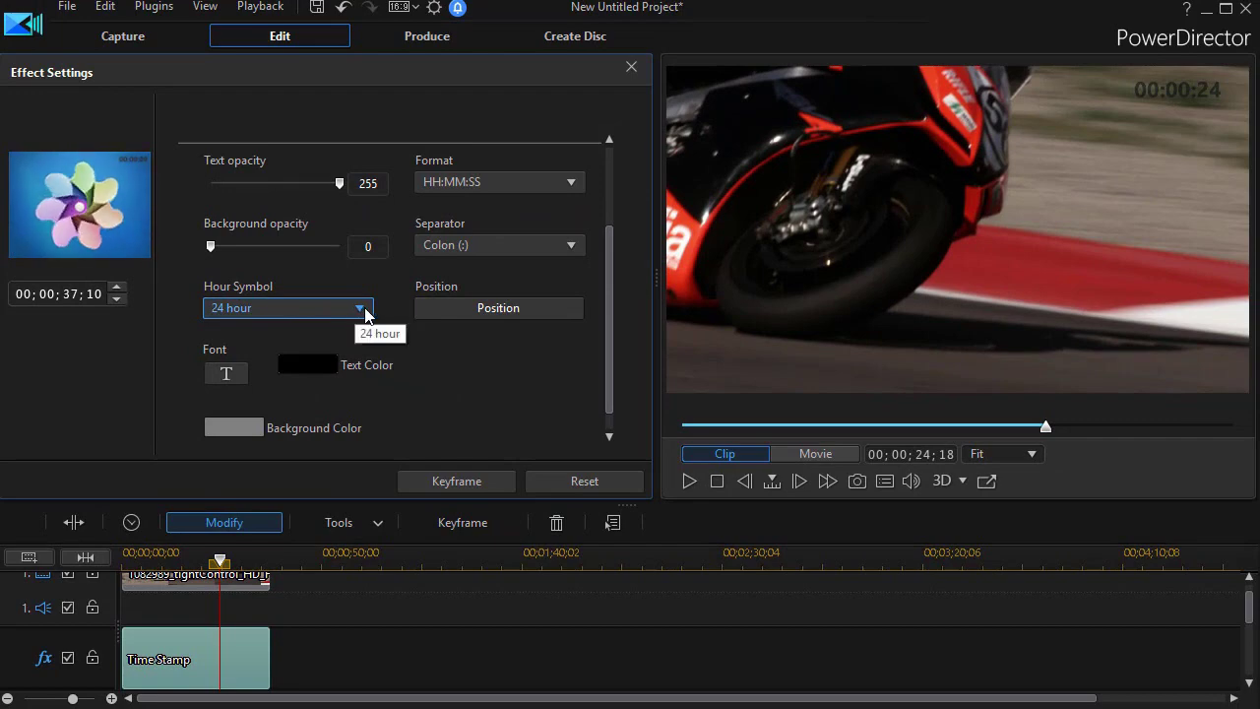
click(362, 309)
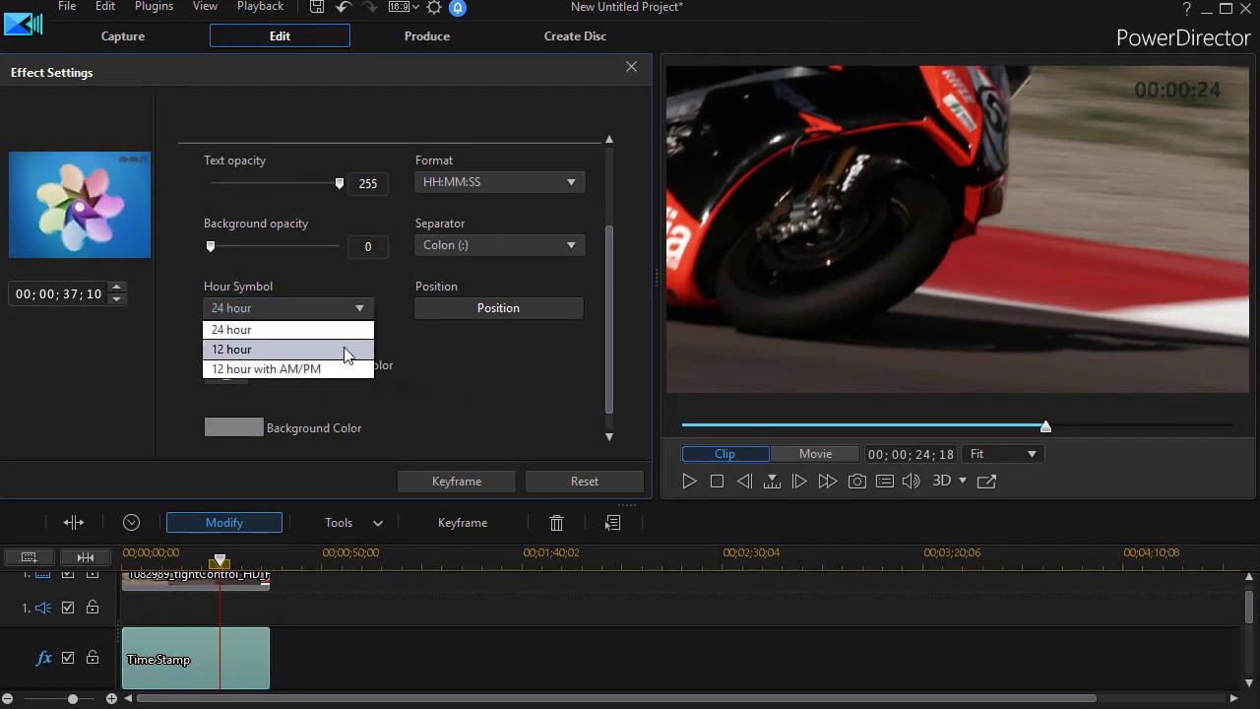
click(347, 351)
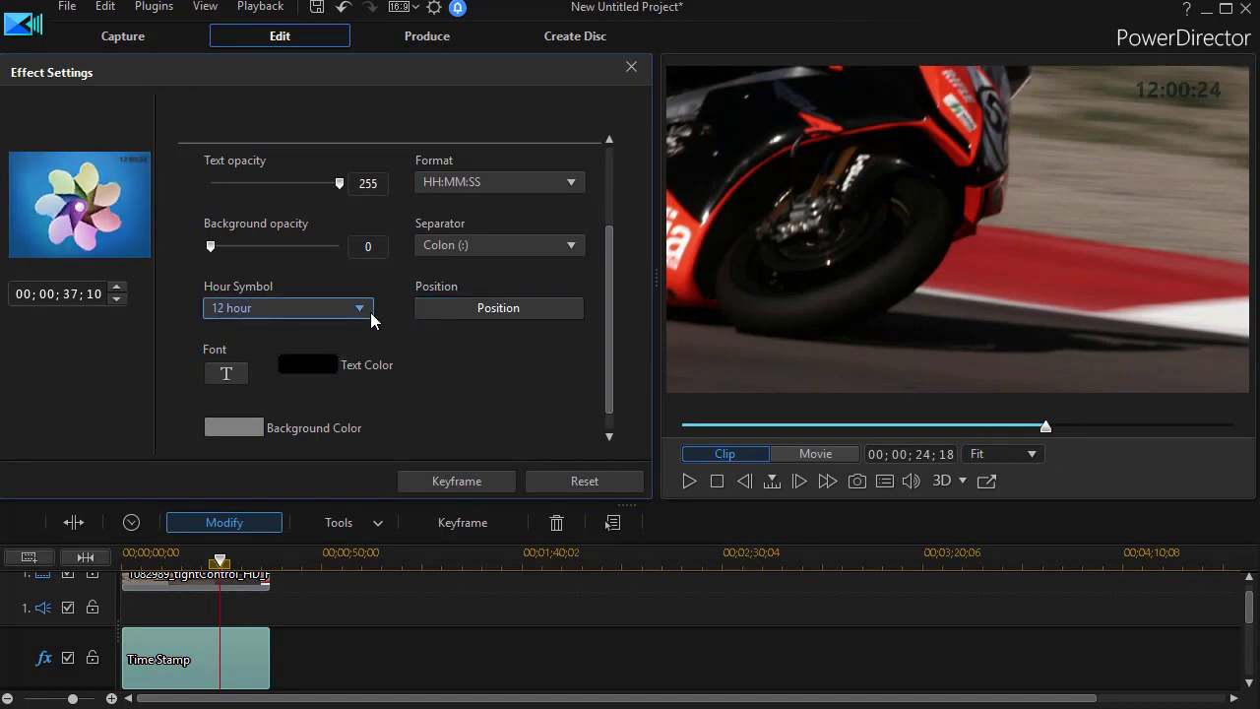
click(370, 312)
click(349, 369)
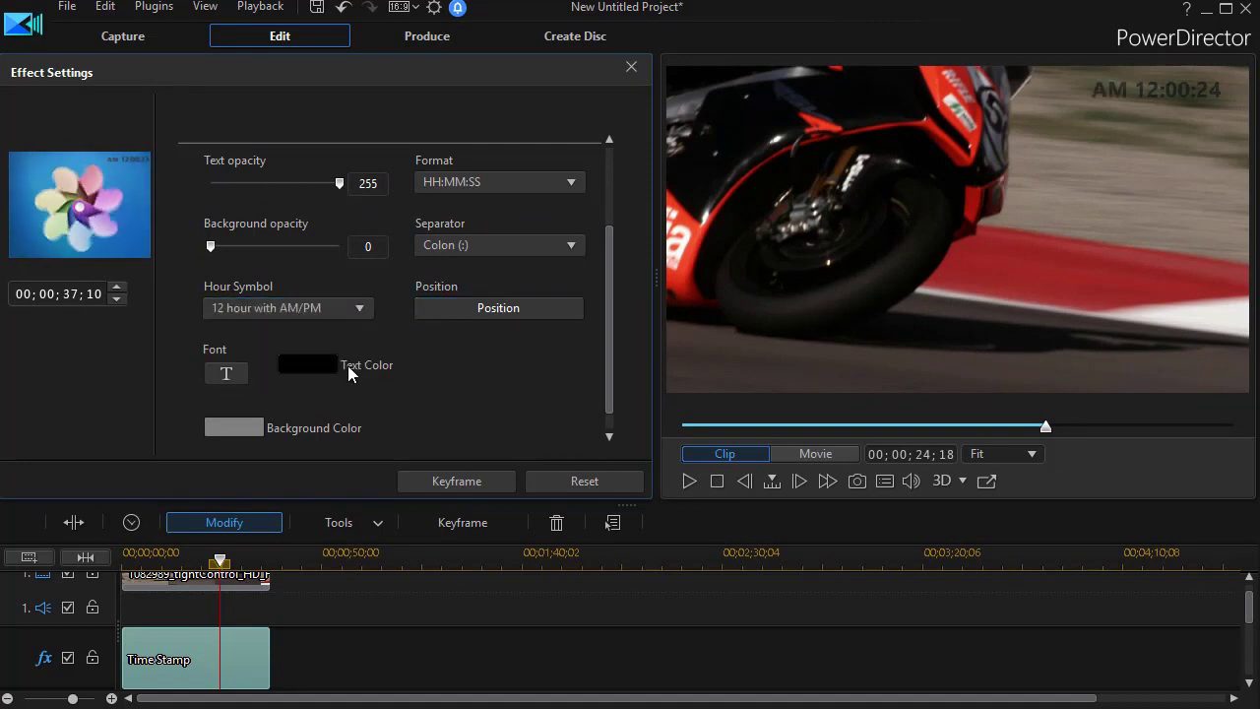
click(362, 311)
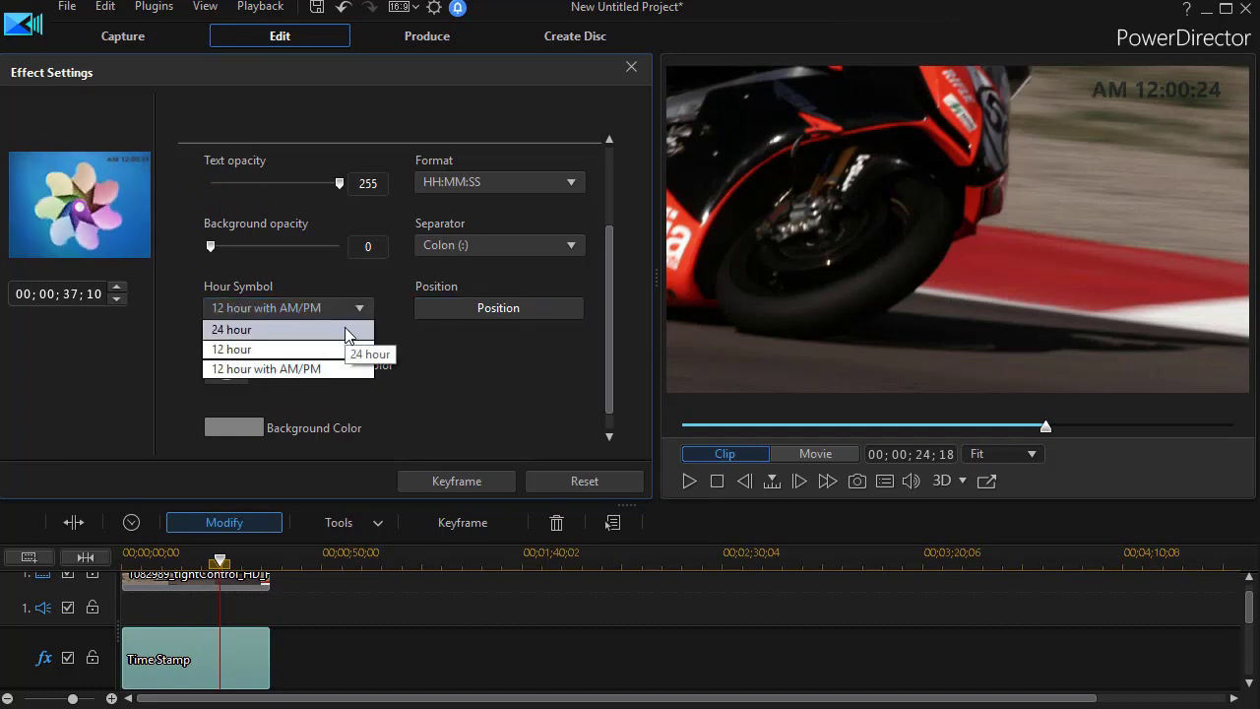
click(345, 329)
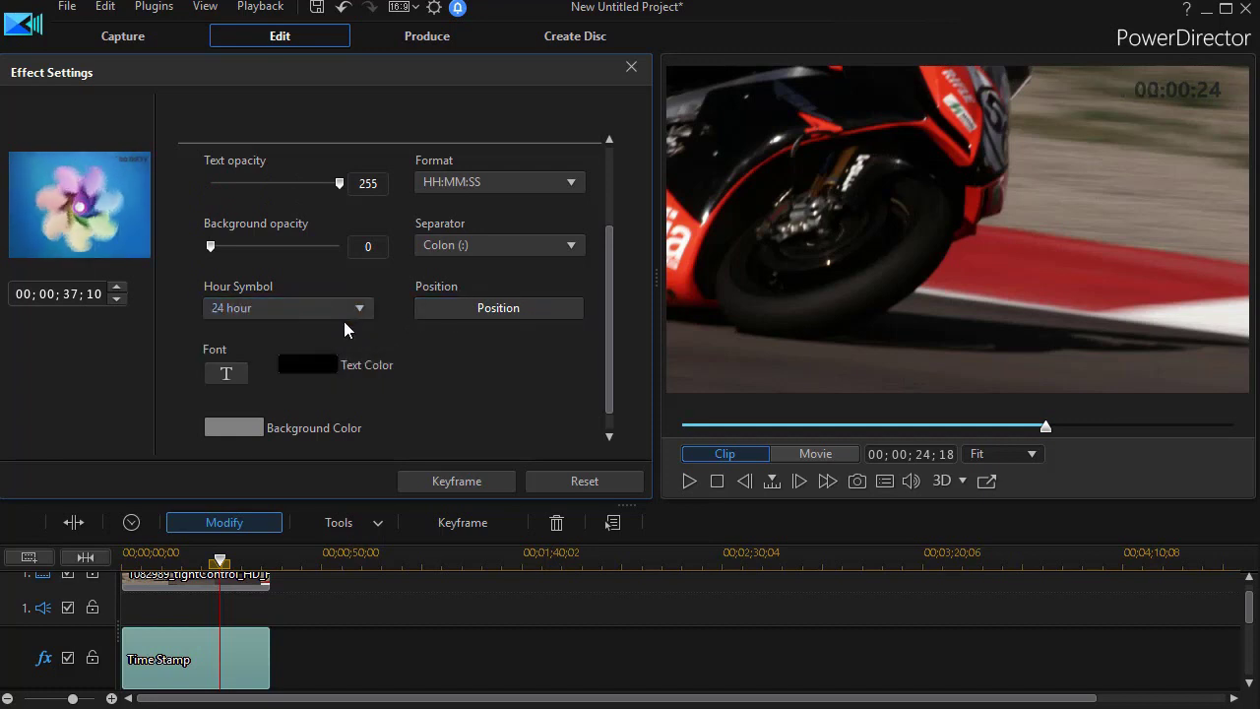
Reposition the timestamp from the top-right corner to the upper-left of the frame.
click(500, 310)
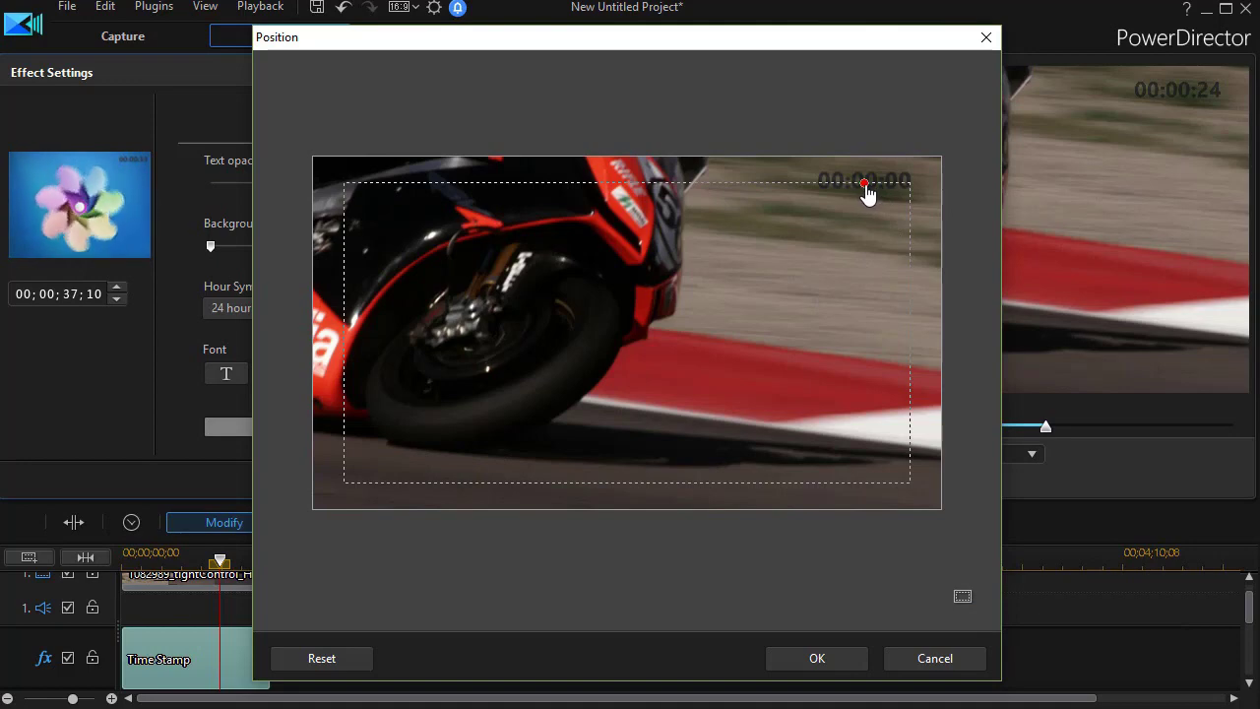
drag(866, 193, 431, 225)
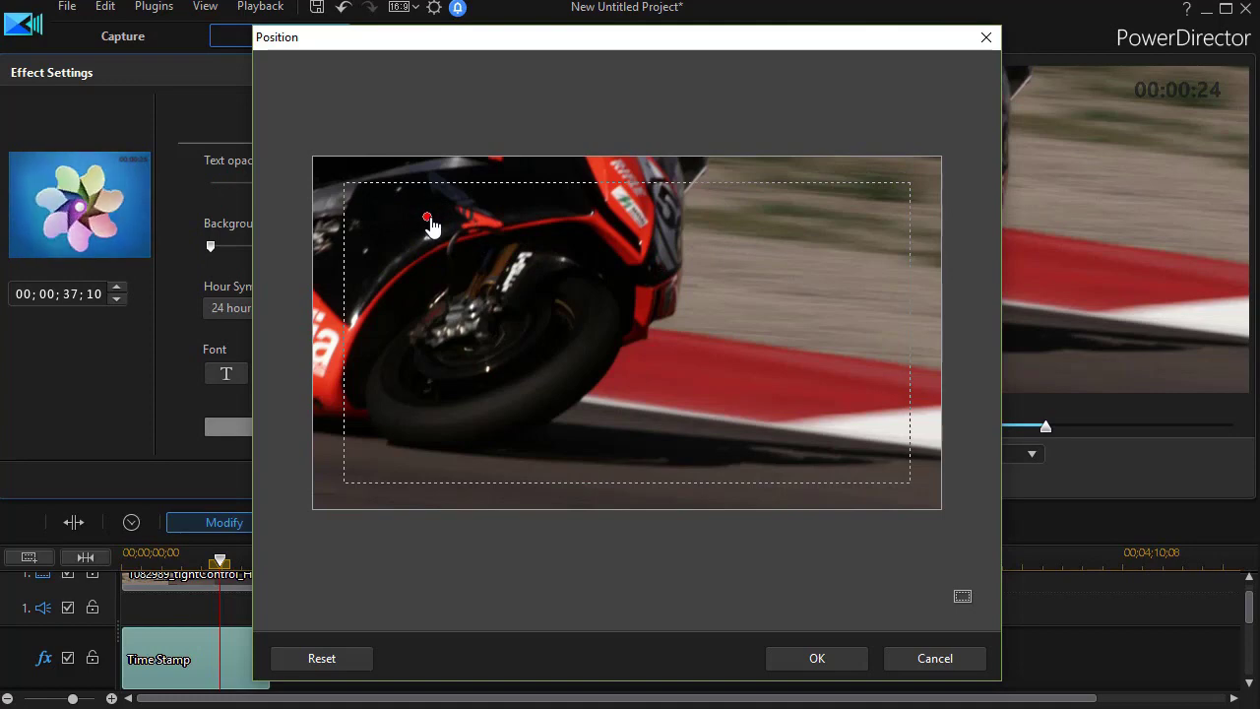
click(813, 661)
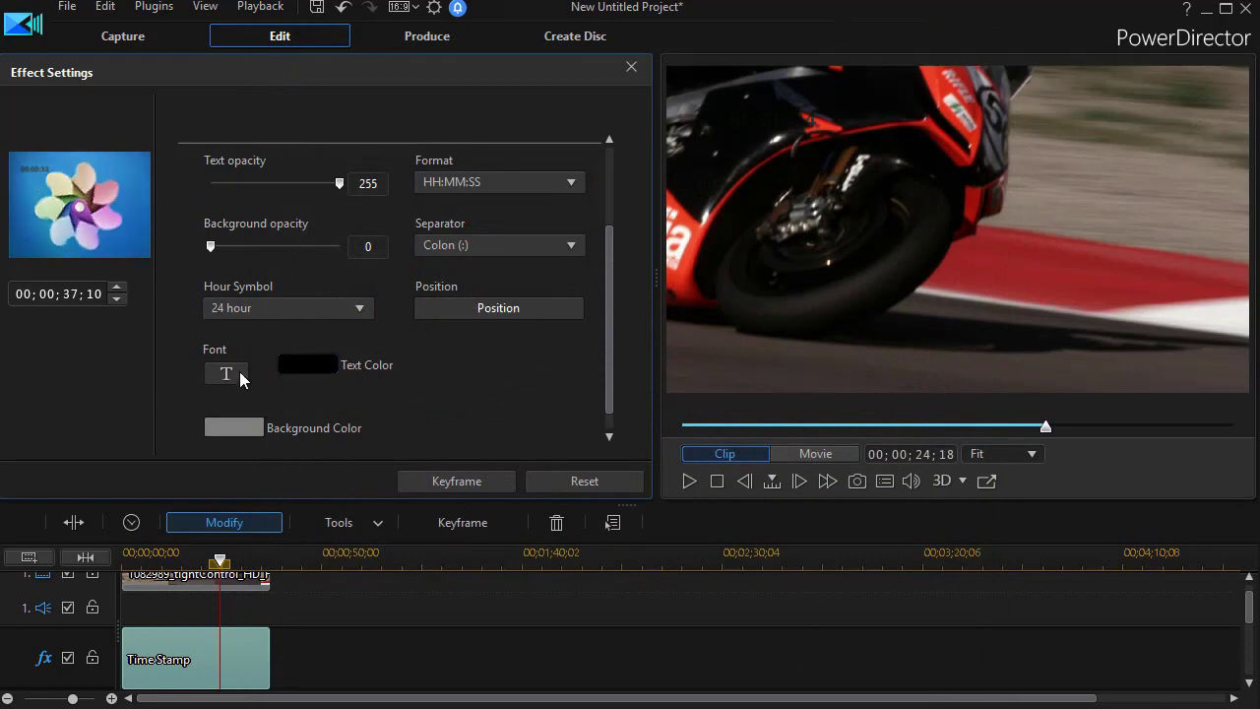
Change the timestamp text colour from black to white (RGB 255, 255, 255).
click(322, 366)
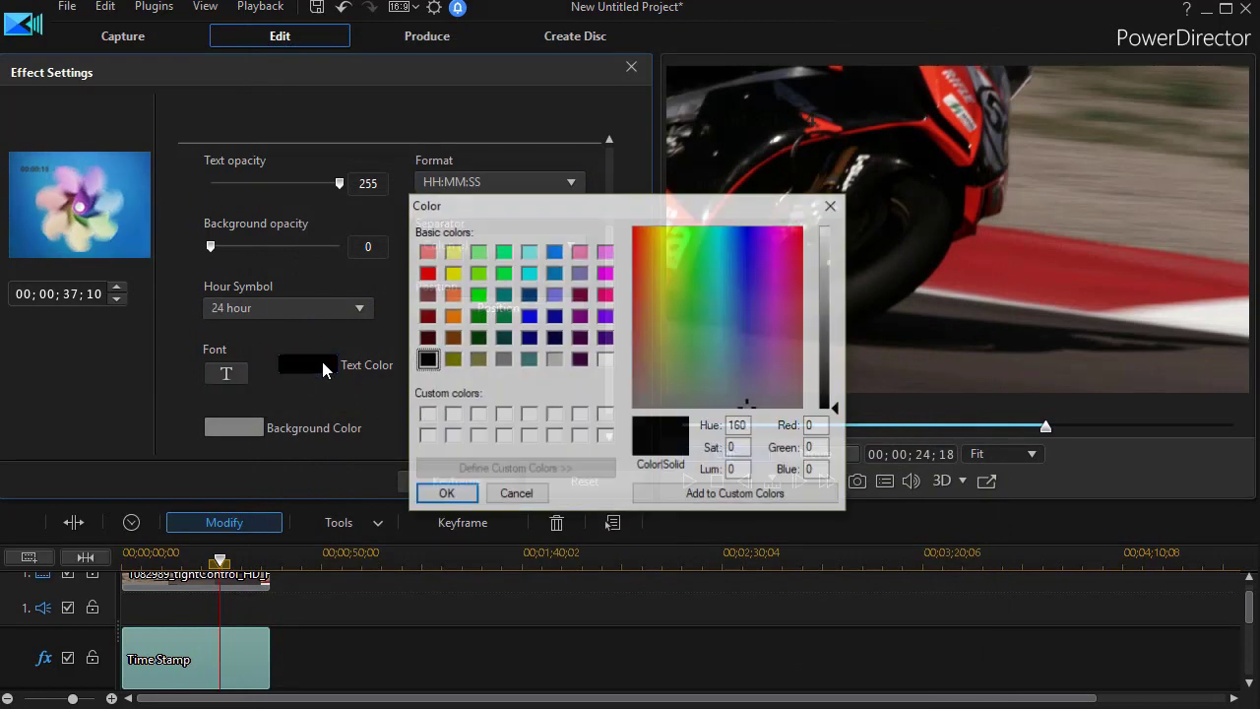
click(607, 360)
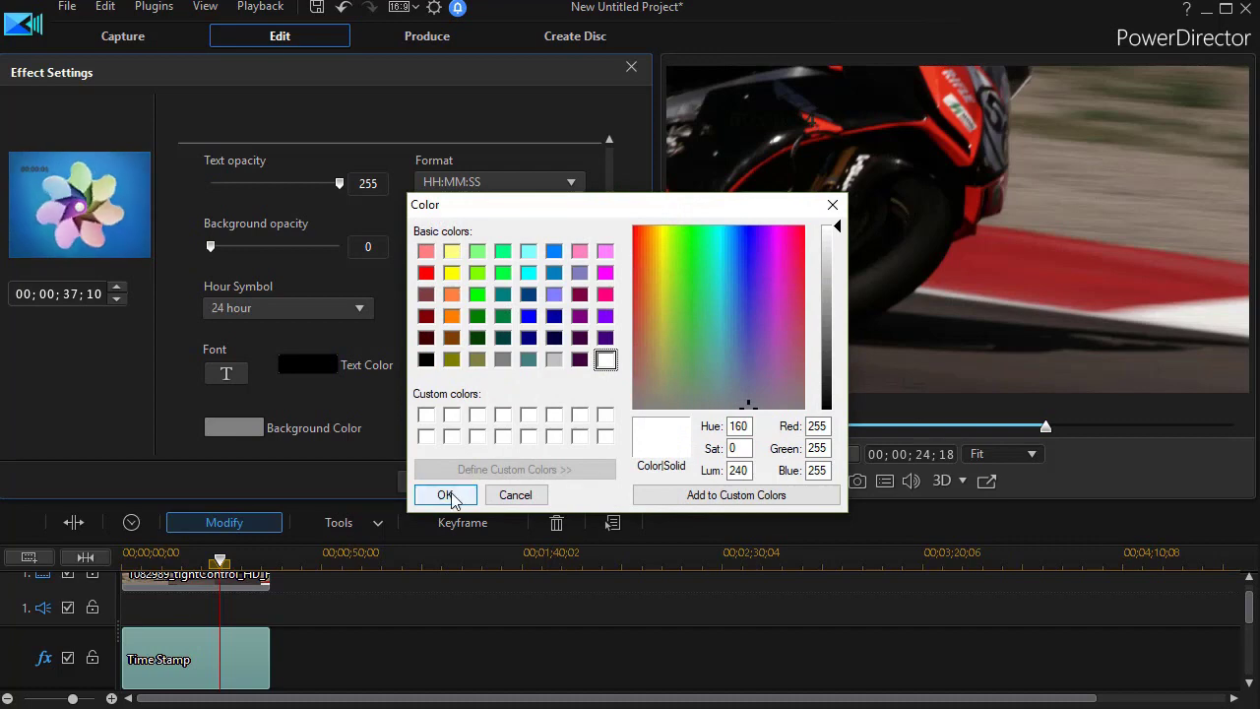
click(445, 494)
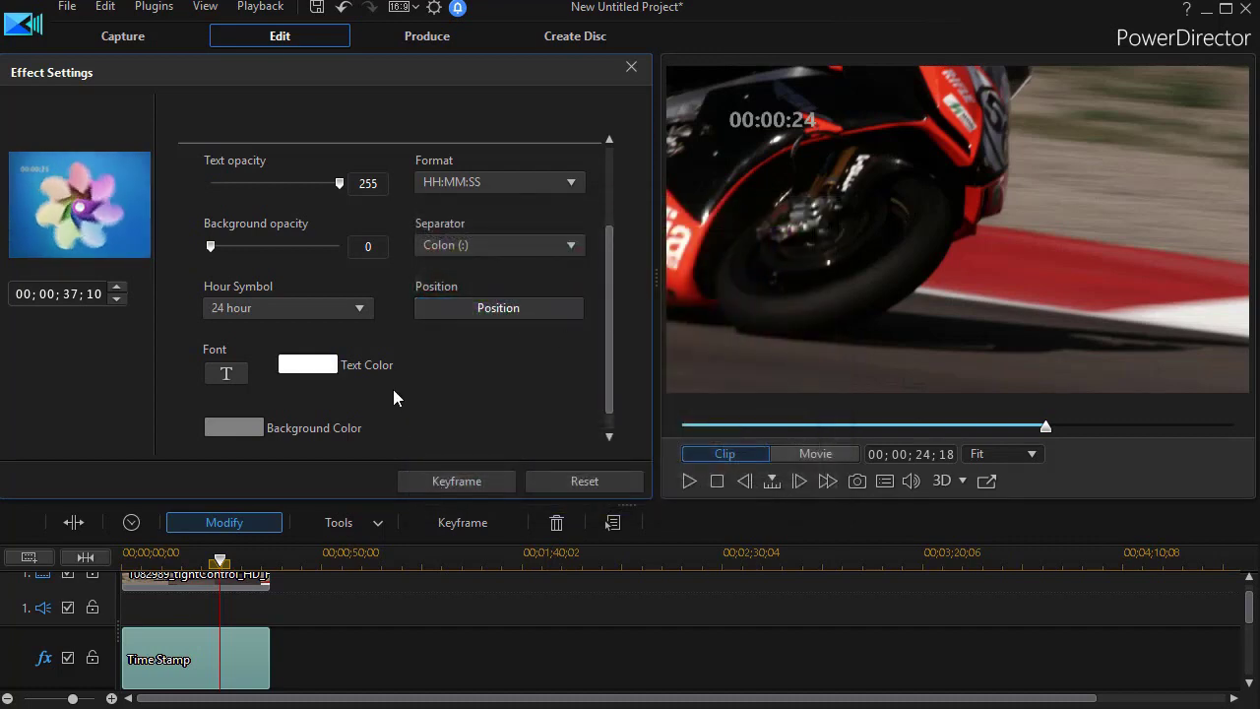
Set the timestamp font to Impact Bold at size 36.
click(234, 374)
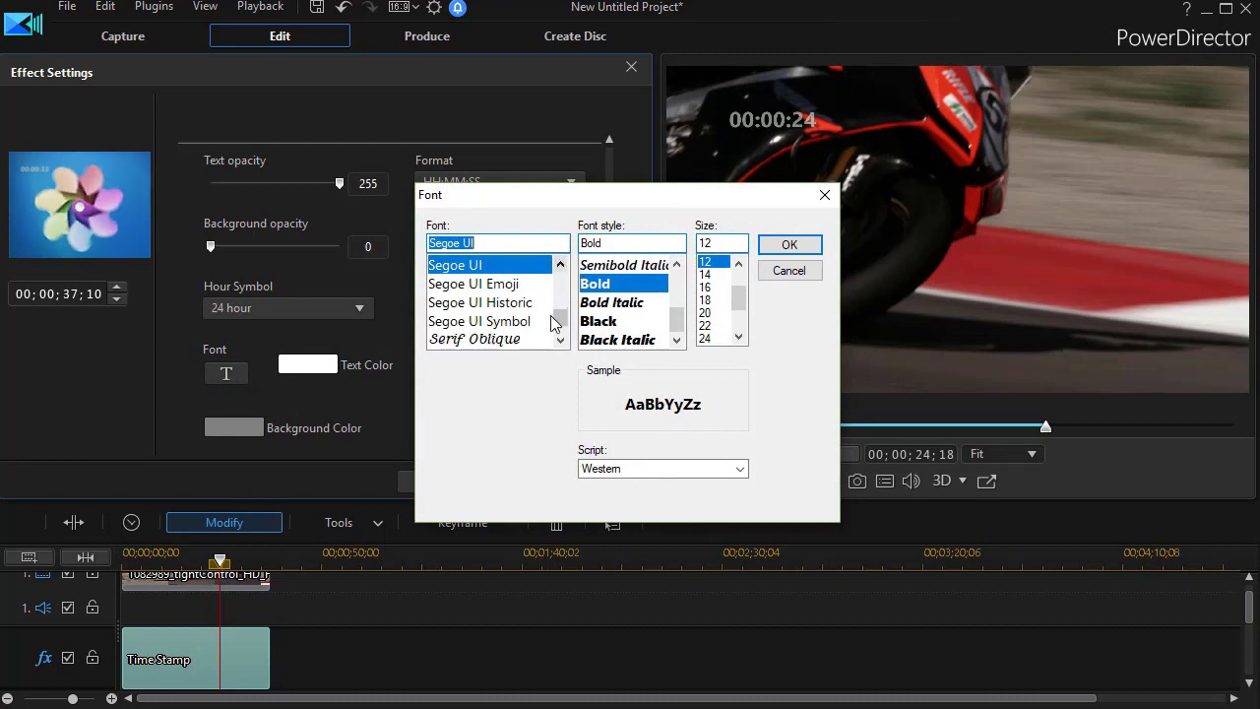
drag(559, 318, 562, 303)
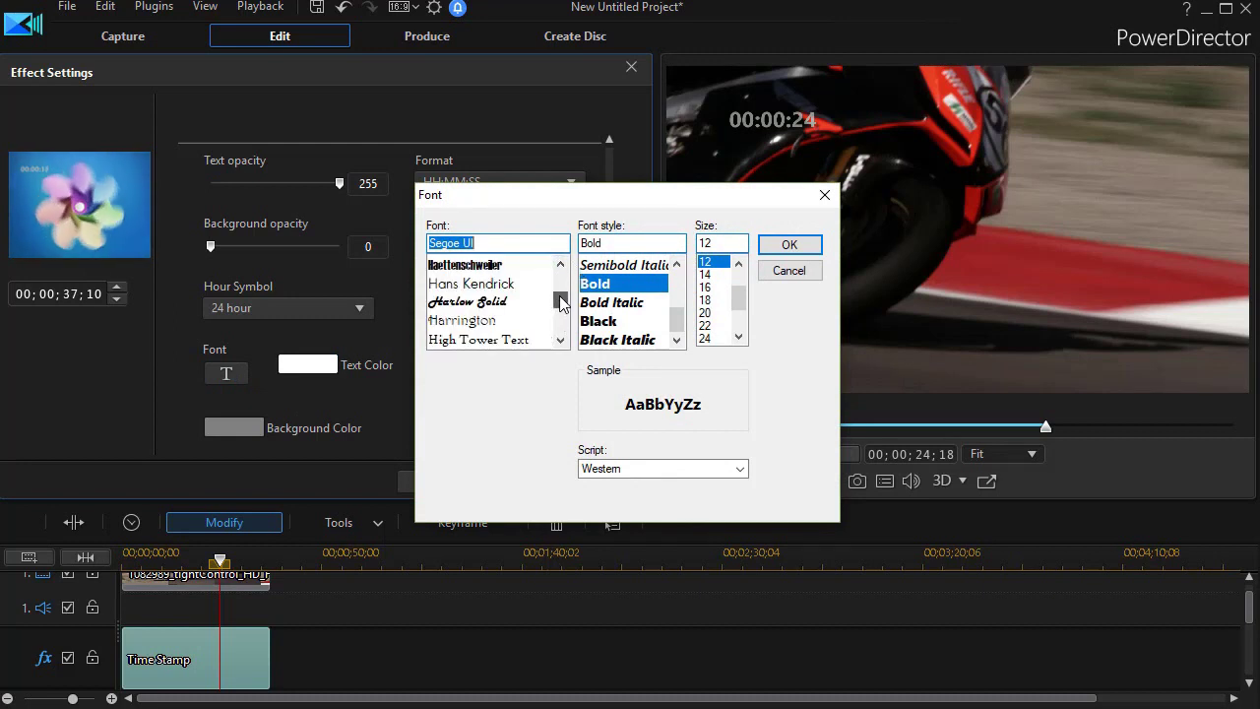
key(i)
drag(738, 300, 719, 318)
click(709, 326)
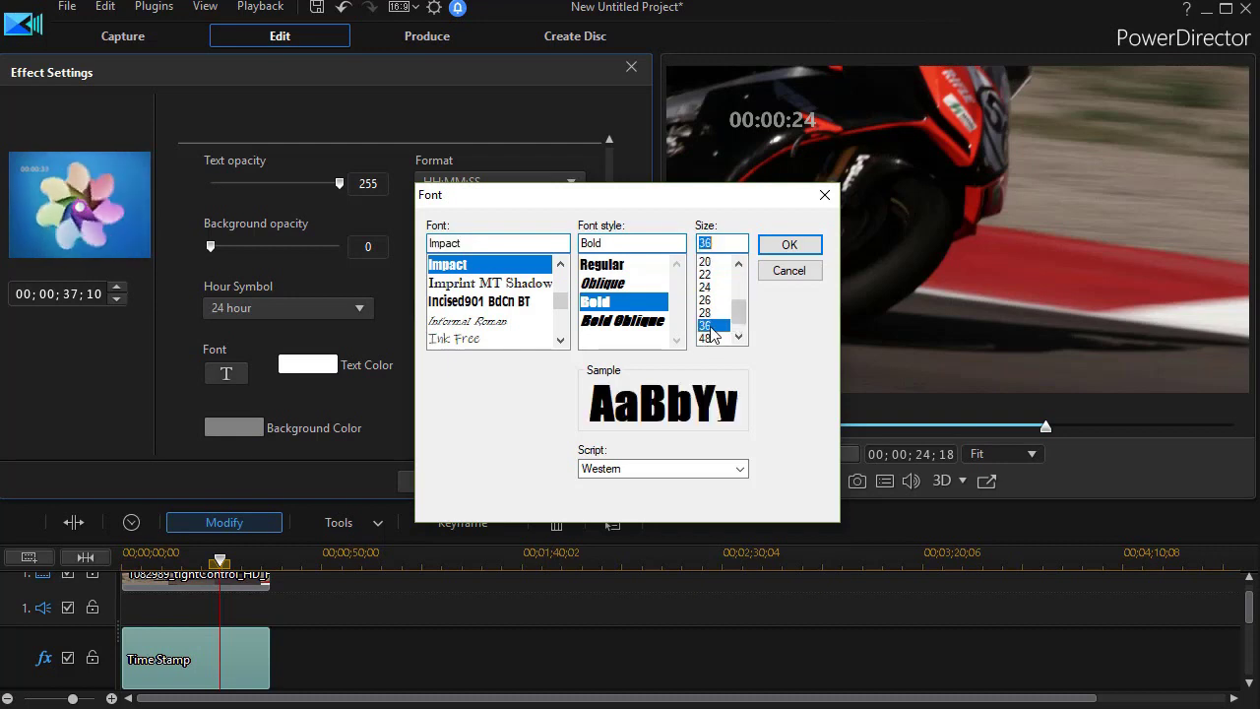
click(789, 247)
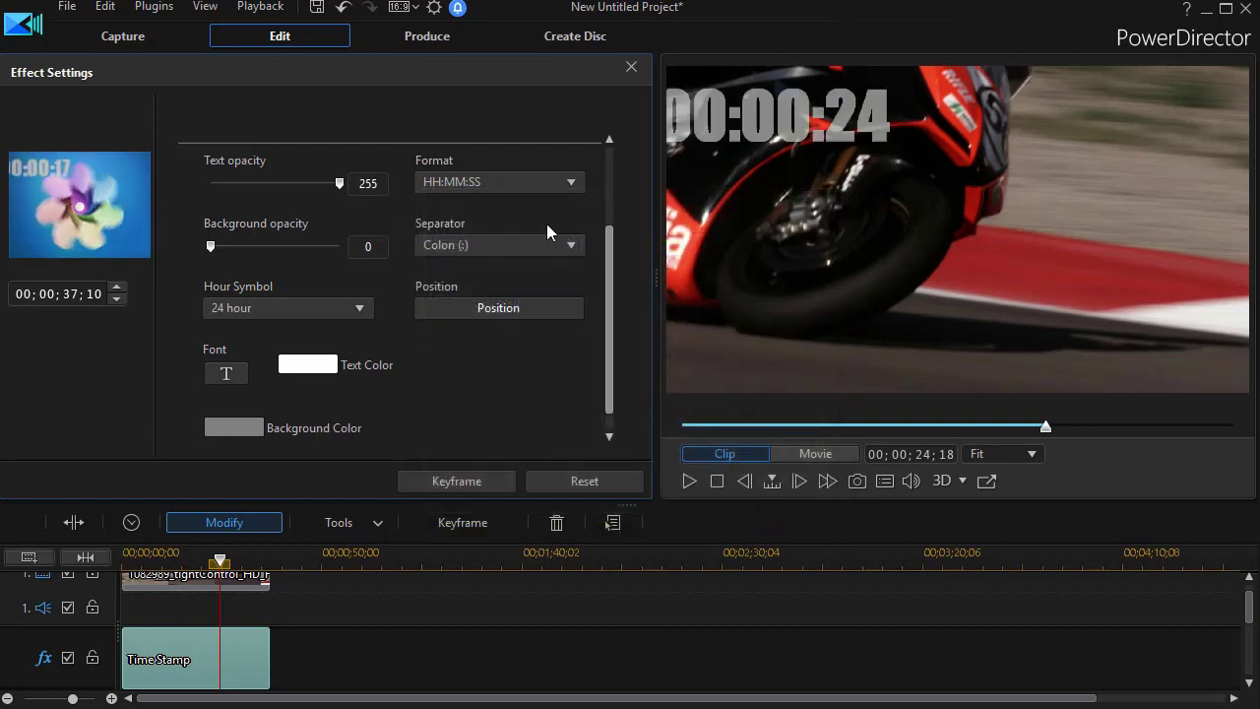
Nudge the enlarged timestamp rightward inside the dashed safe-area box at top-left.
click(484, 307)
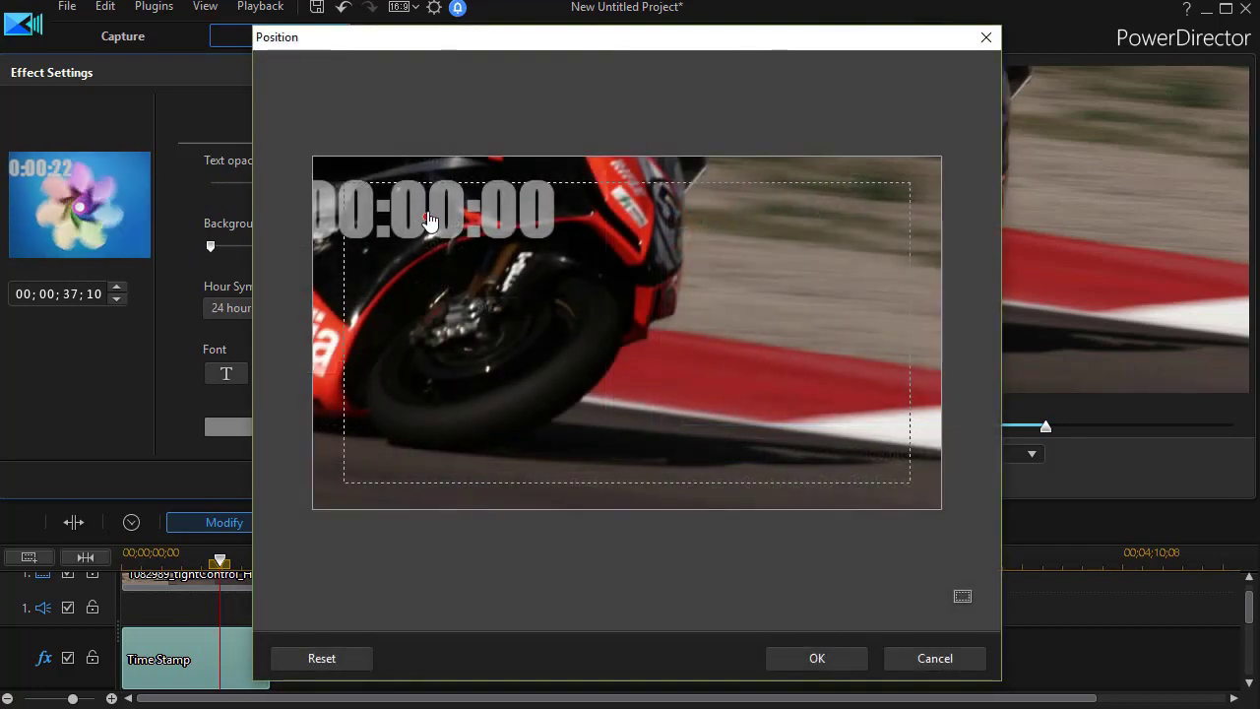
drag(426, 227, 473, 227)
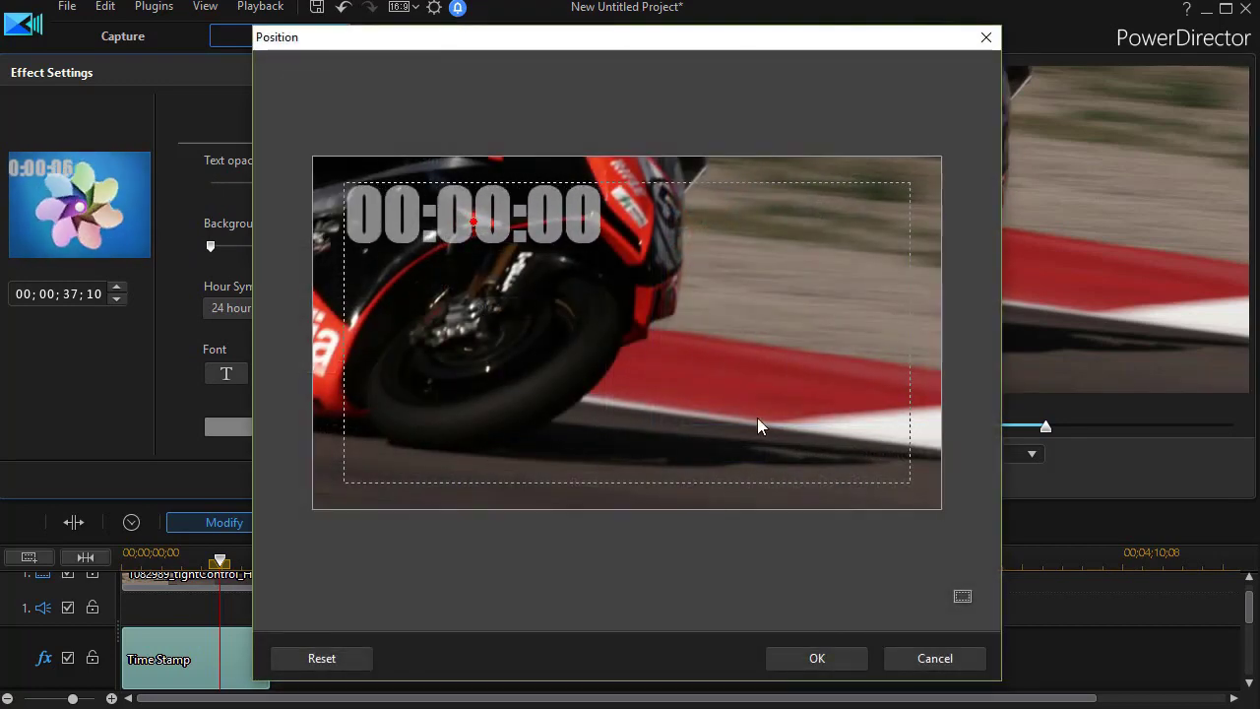
click(843, 667)
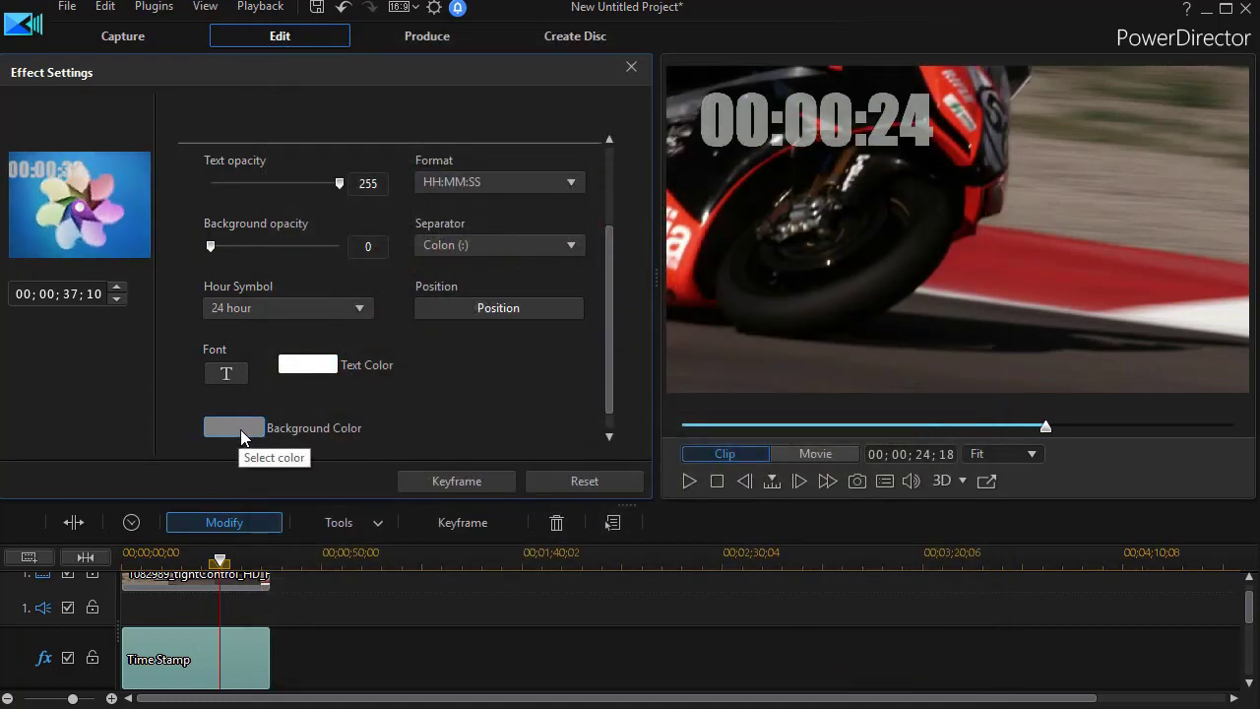
Set the timestamp background colour to light red with background opacity 150.
click(243, 428)
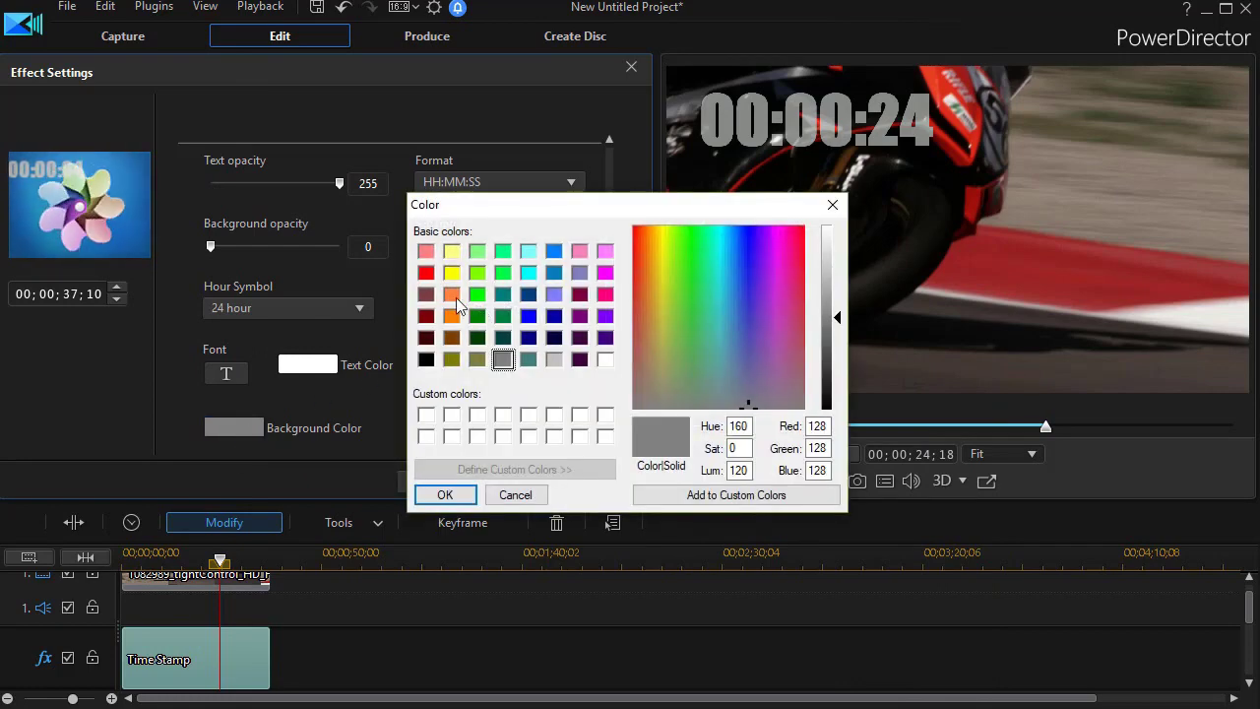
click(426, 254)
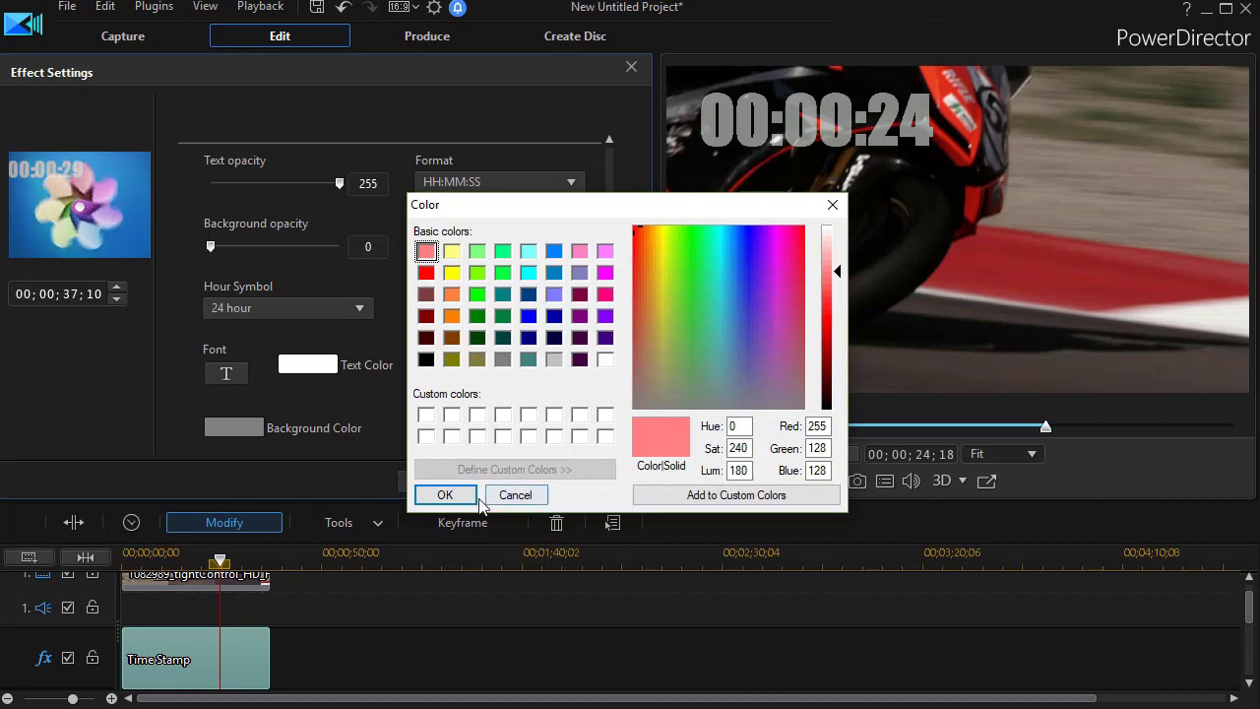
click(445, 495)
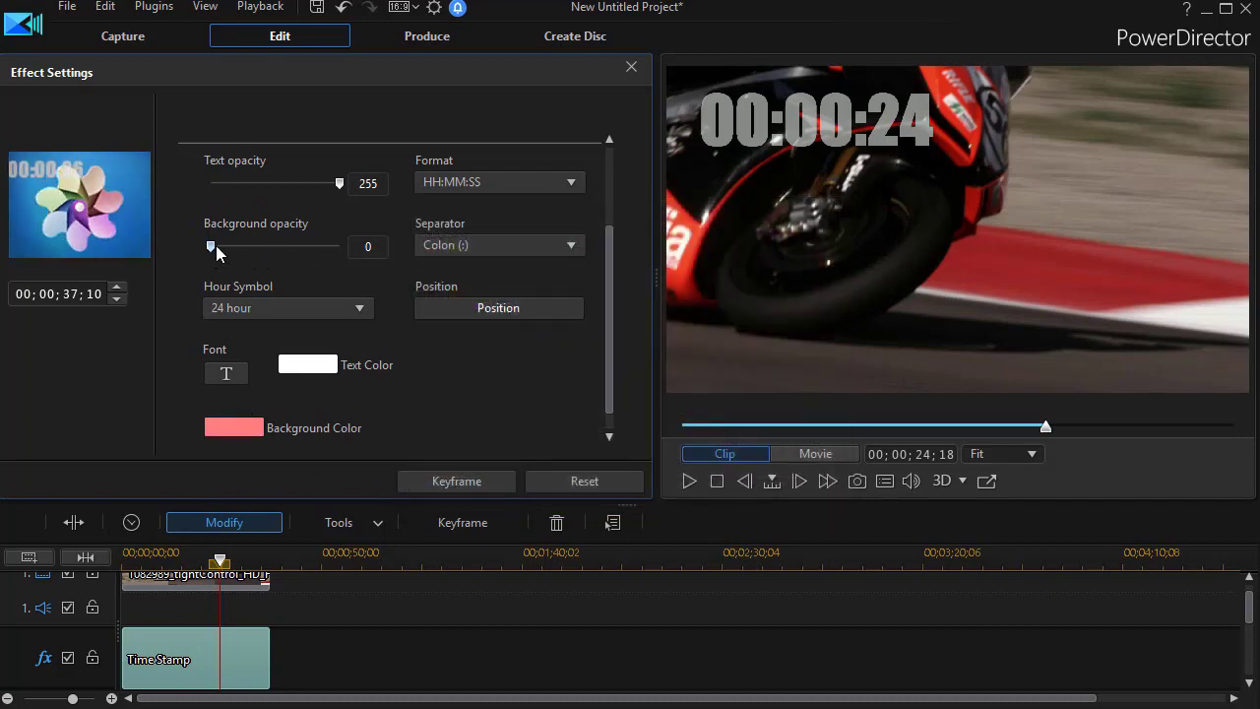
drag(215, 244, 291, 258)
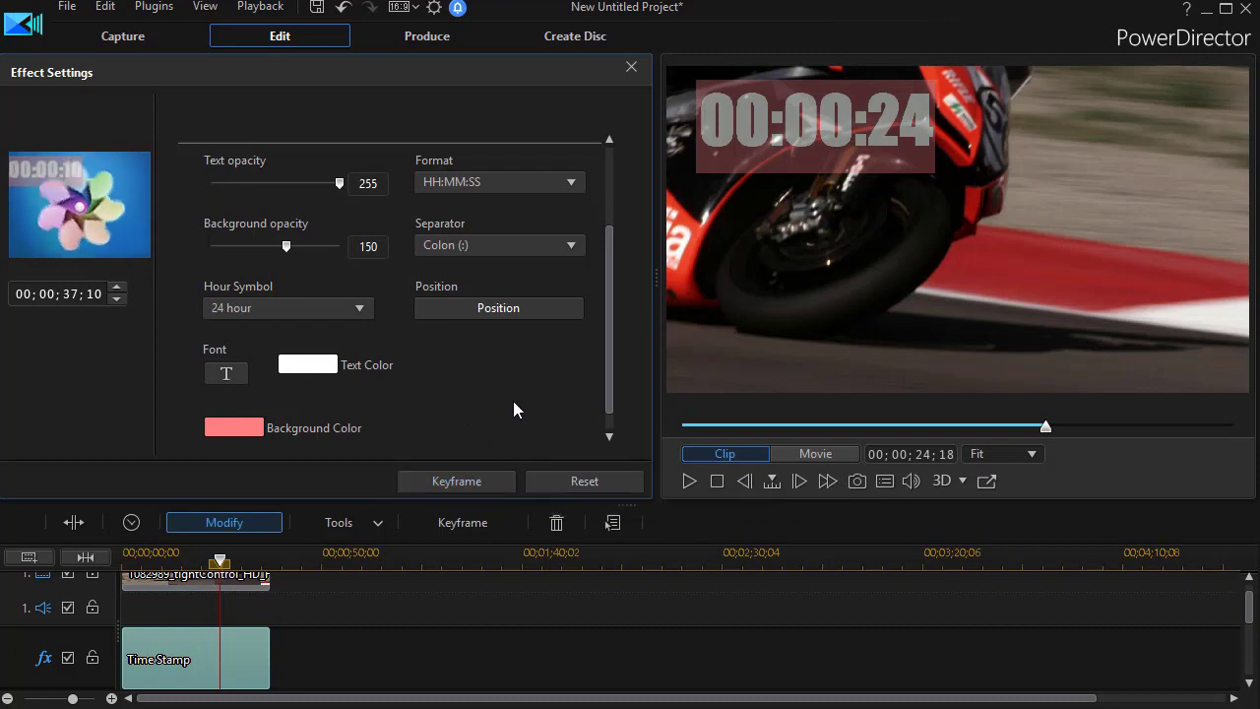
Close the settings, rewind to 00:00:00 and play the full movie in an enlarged preview.
click(631, 69)
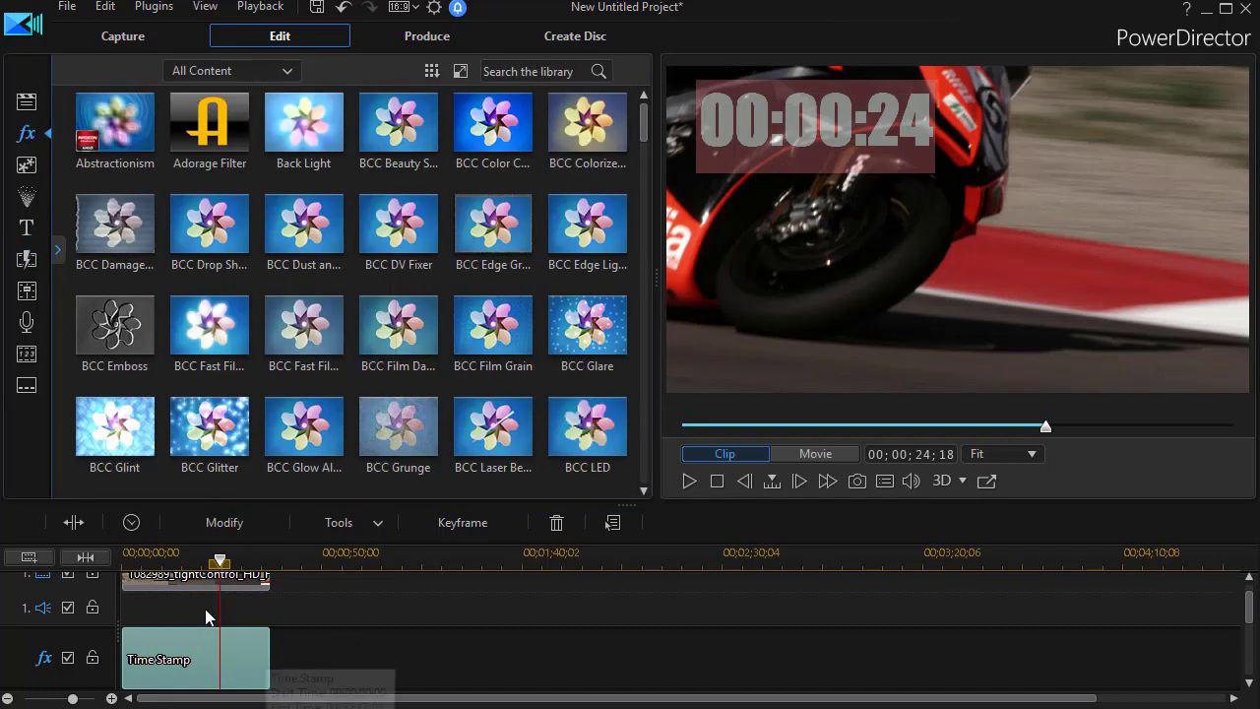
drag(219, 558, 124, 558)
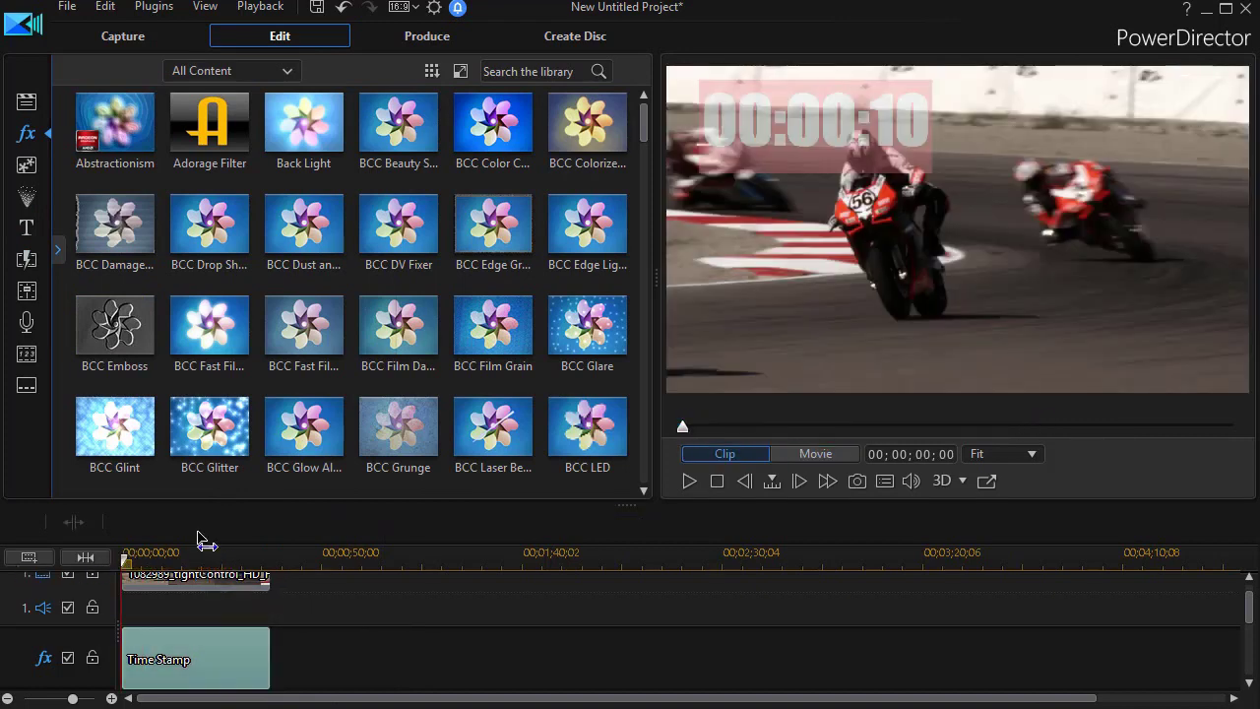
drag(657, 279, 437, 365)
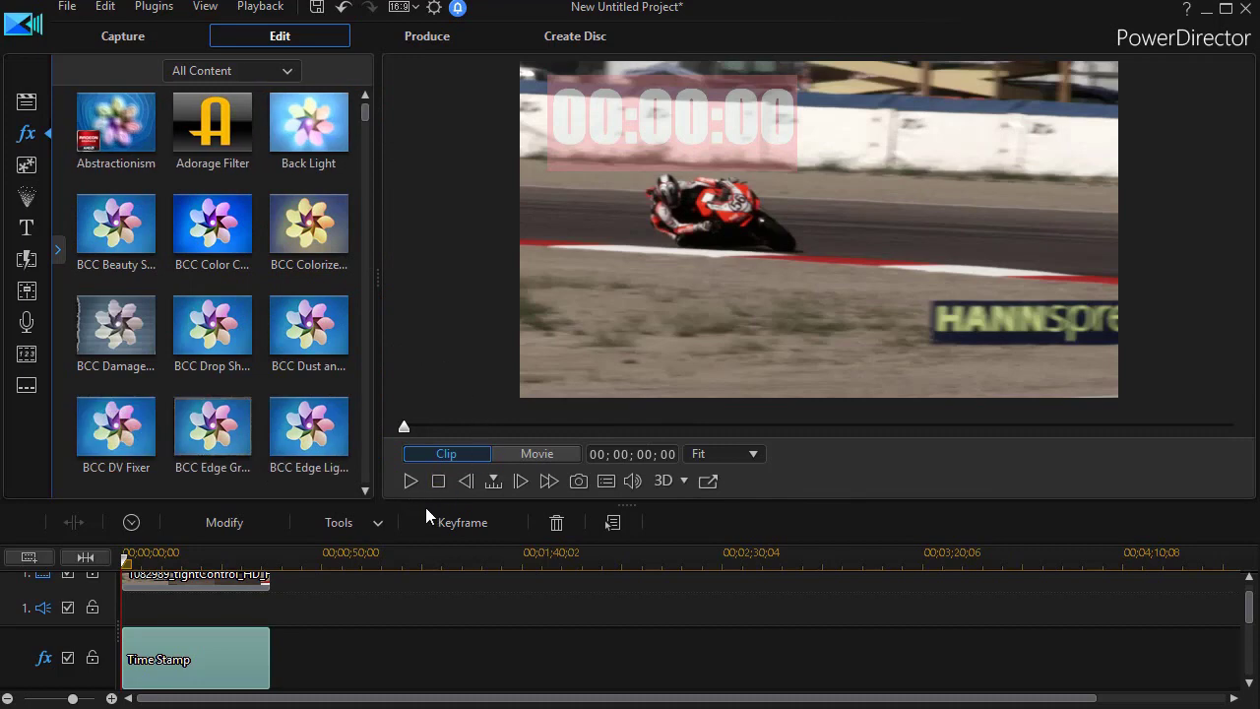
click(536, 454)
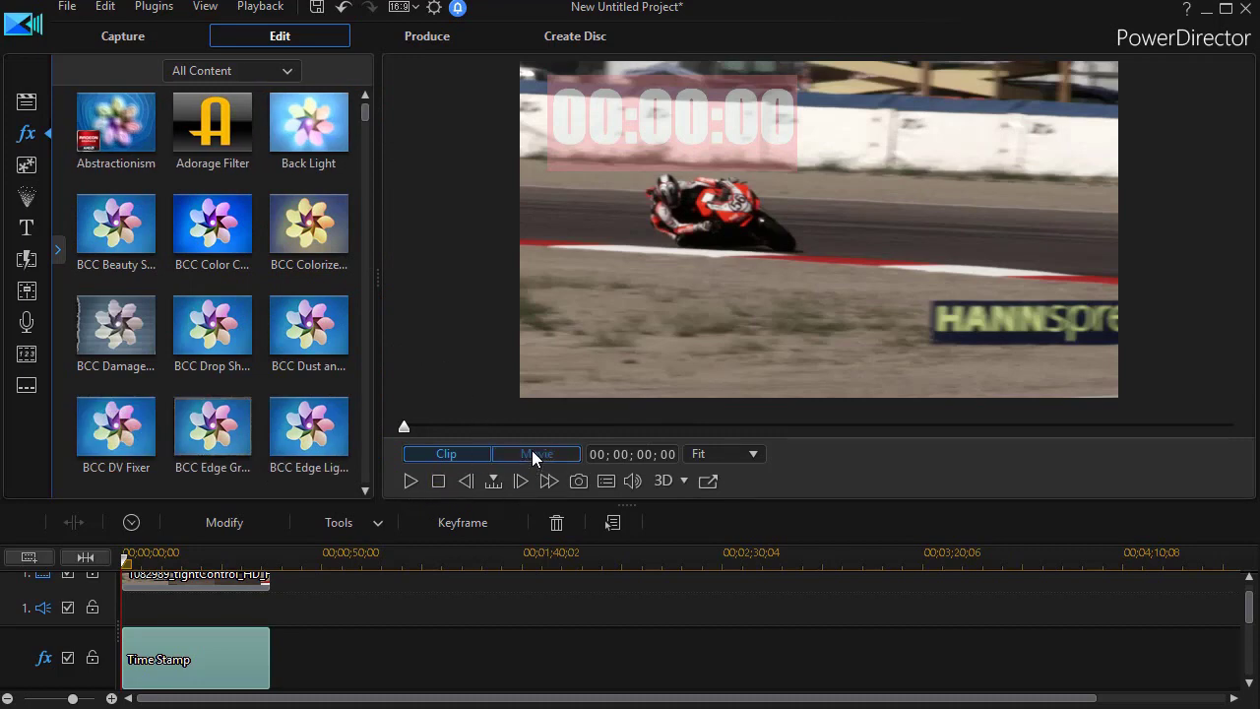
click(409, 481)
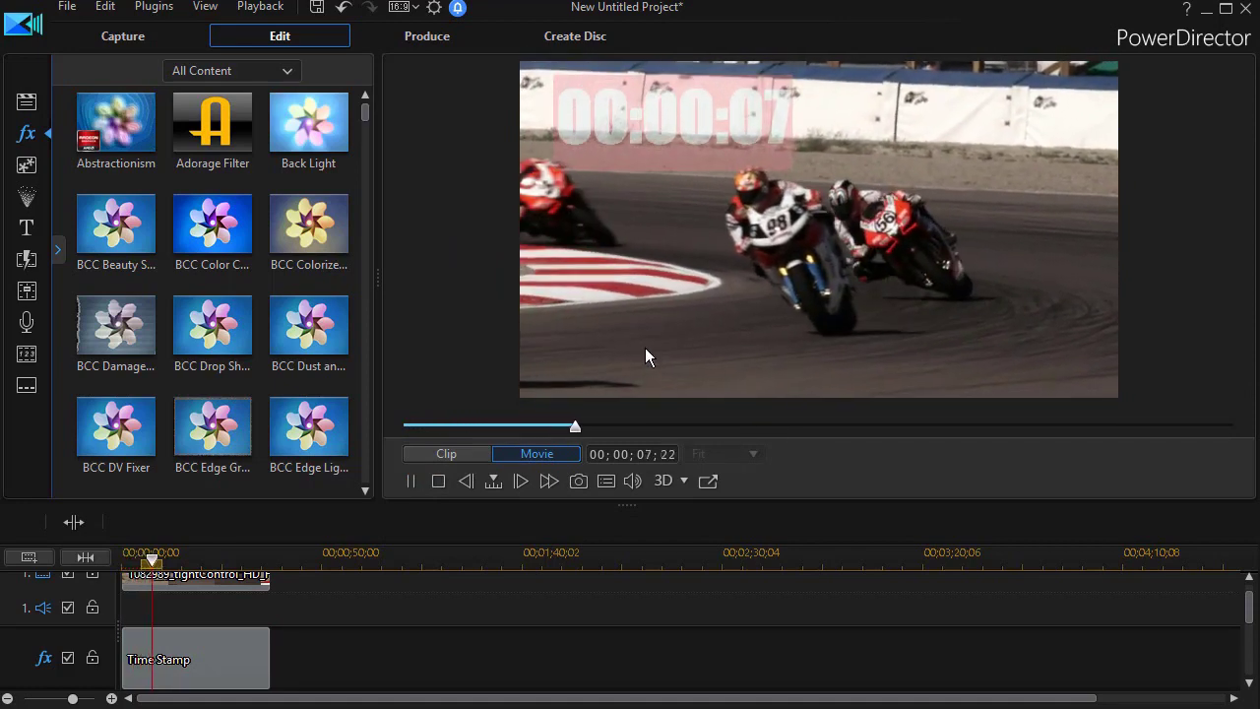
Stop playback, reopen the Time Stamp settings and raise background opacity to 255.
click(410, 482)
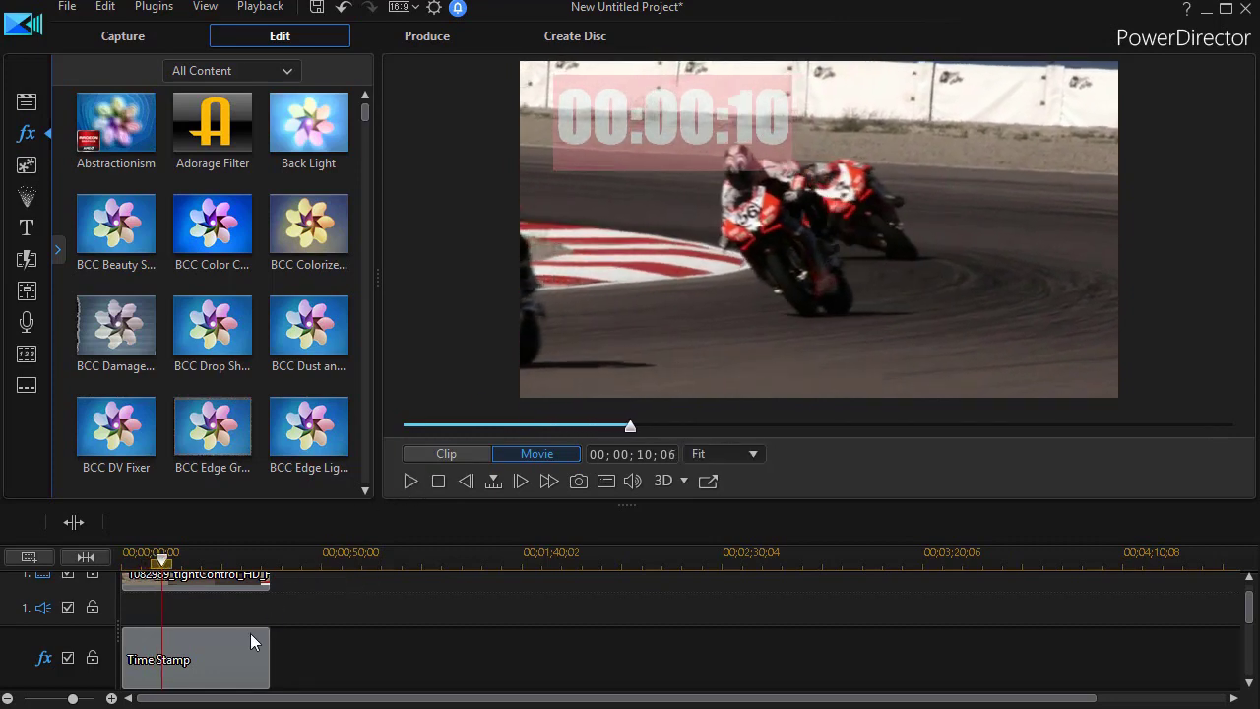
click(193, 677)
click(208, 523)
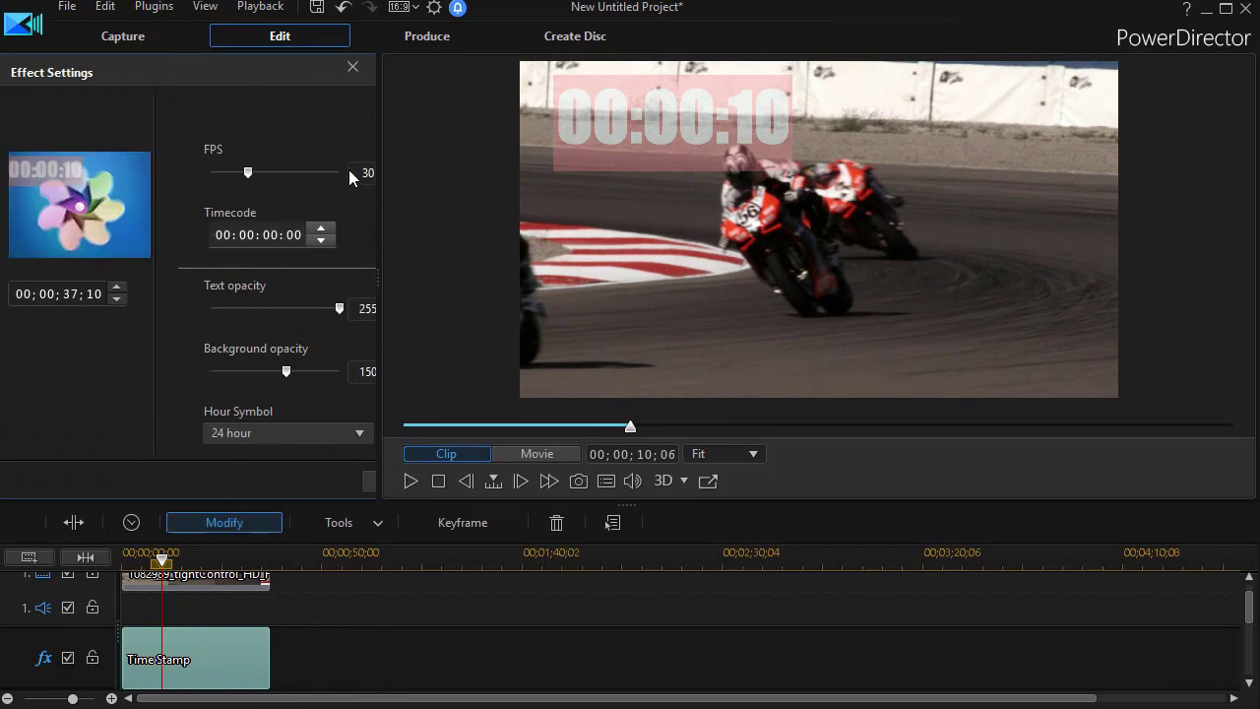
drag(377, 279, 651, 280)
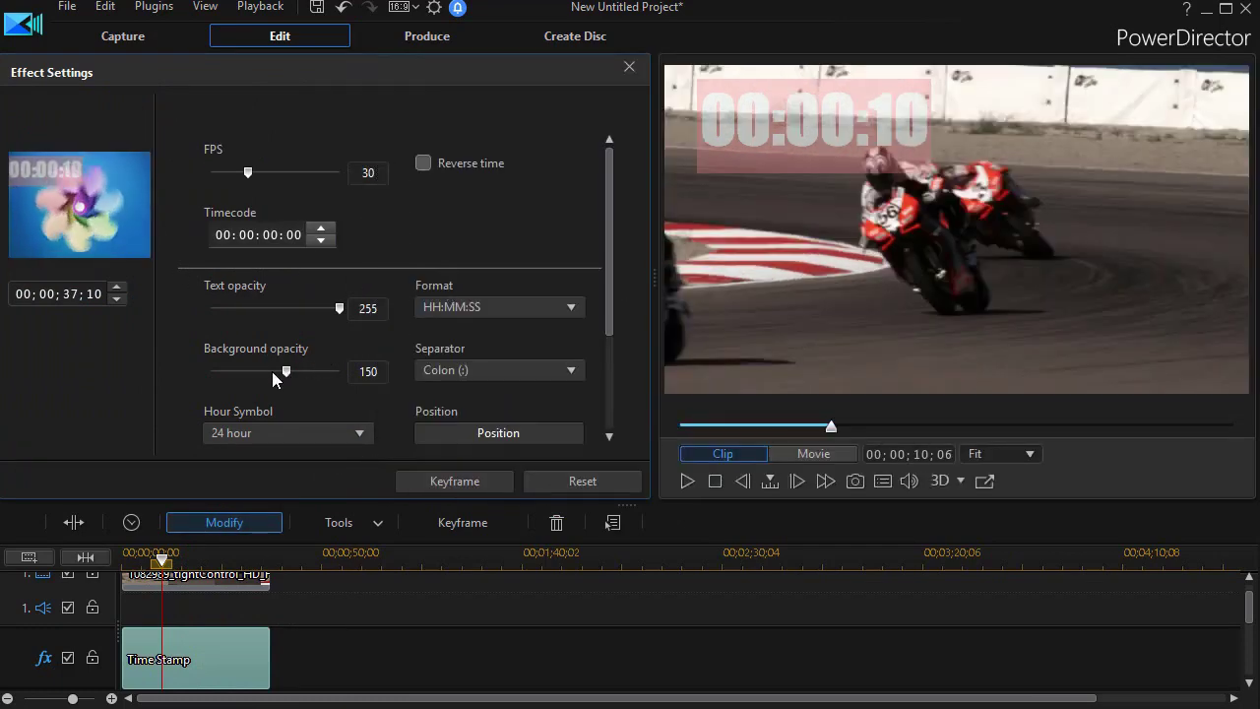
drag(287, 372, 366, 369)
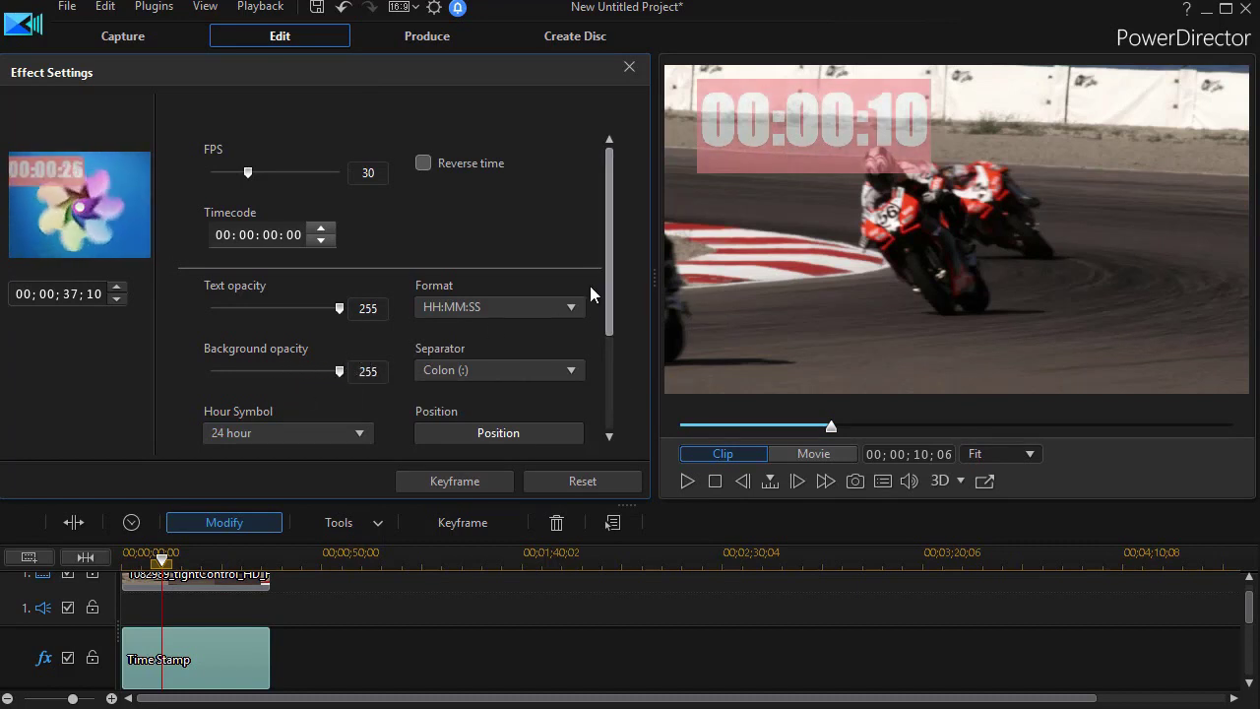
Turn the timestamp text purple (Red 128, Blue 255).
drag(612, 288, 568, 365)
click(316, 368)
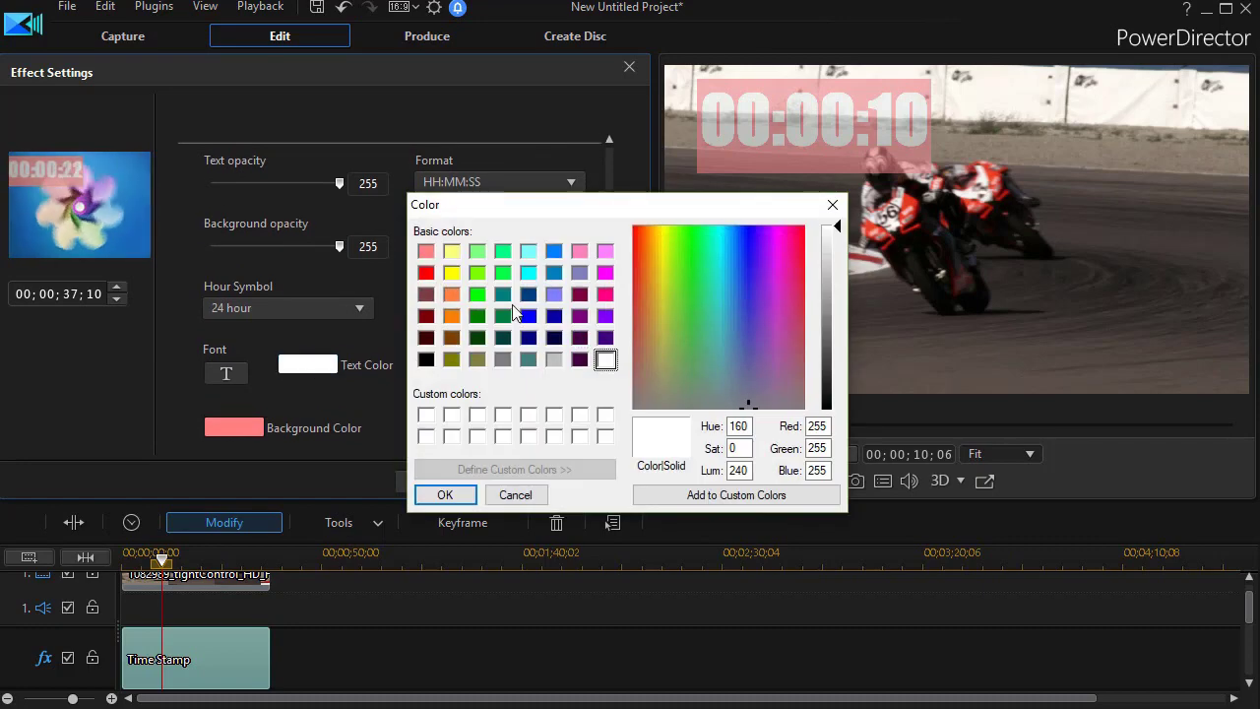
click(604, 315)
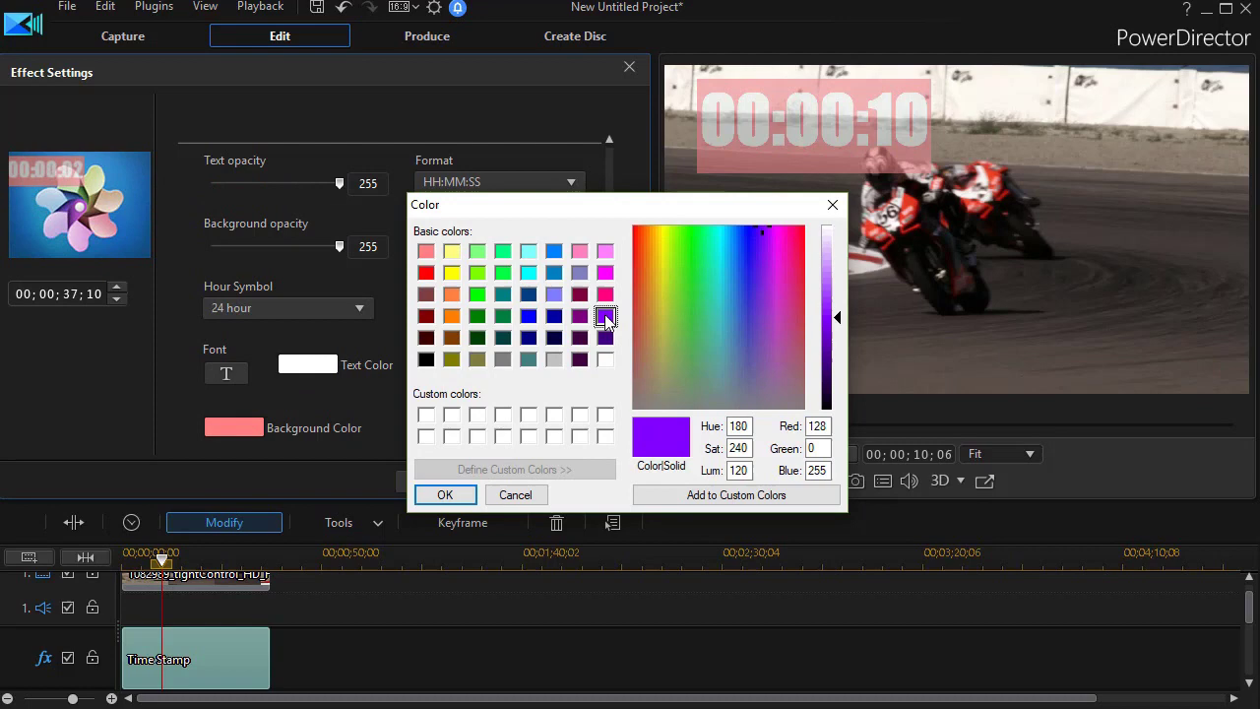
click(465, 494)
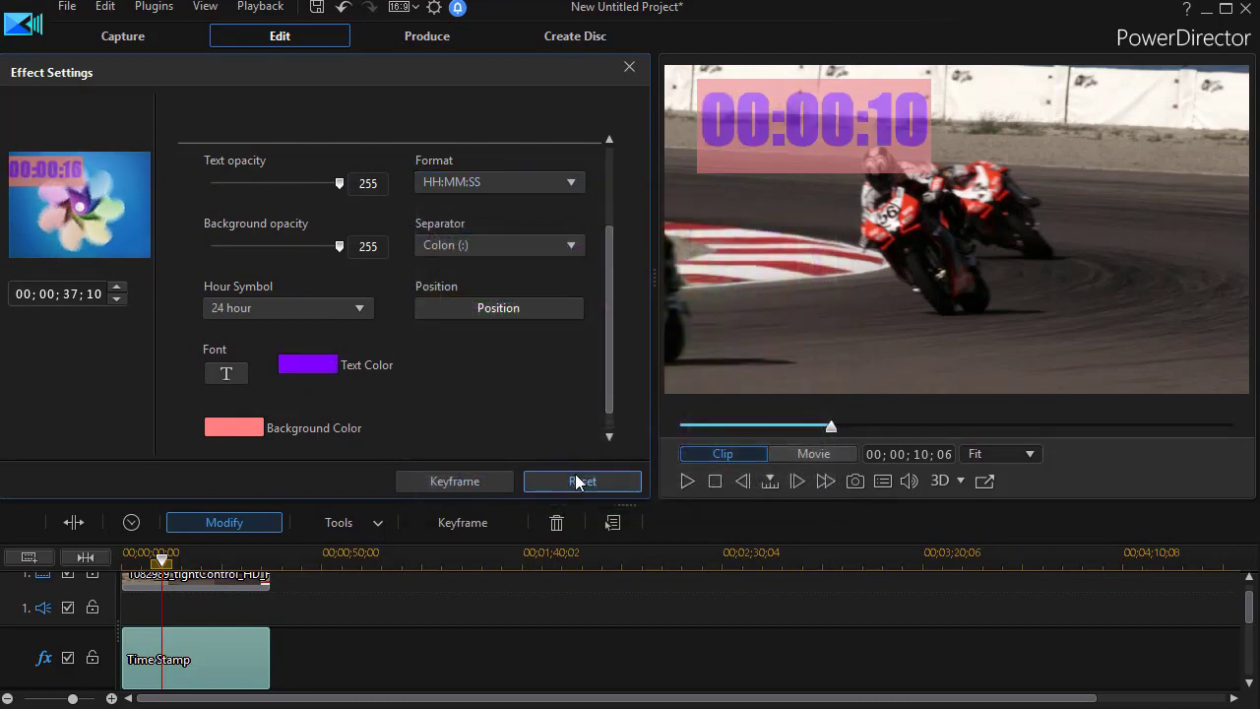
Play the whole movie from the start to check the purple Impact timestamp on its pink box.
click(629, 71)
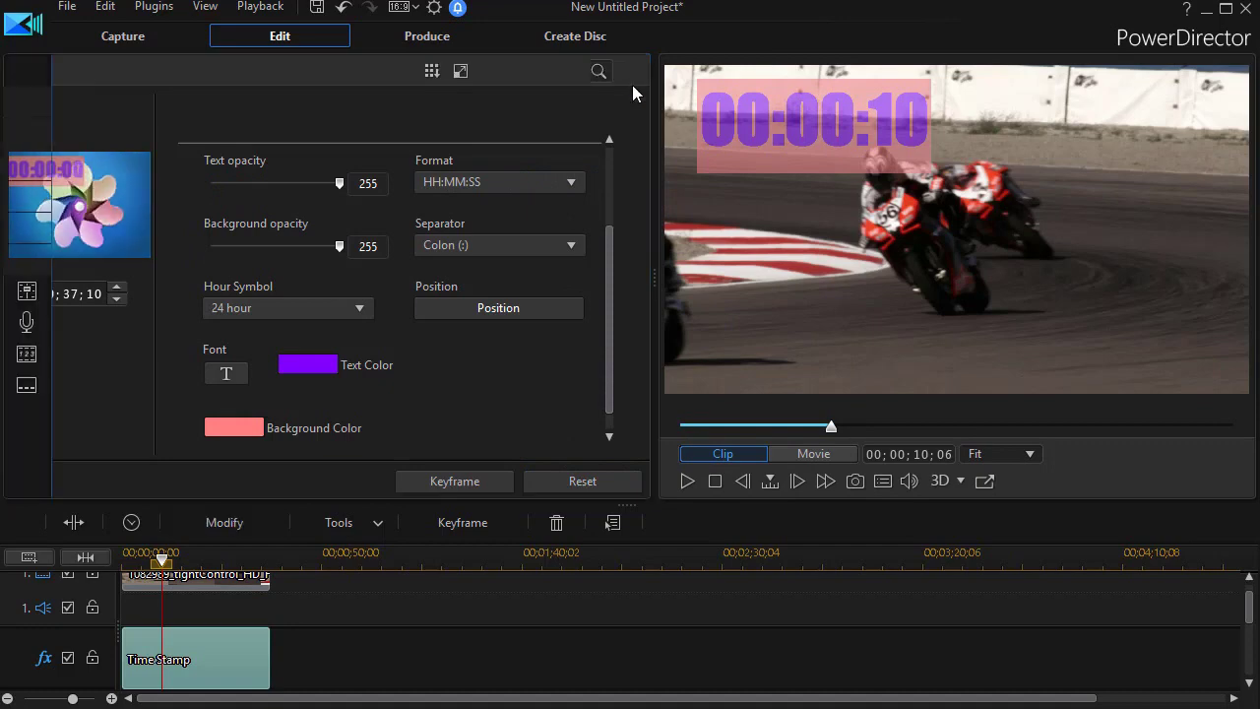
click(792, 450)
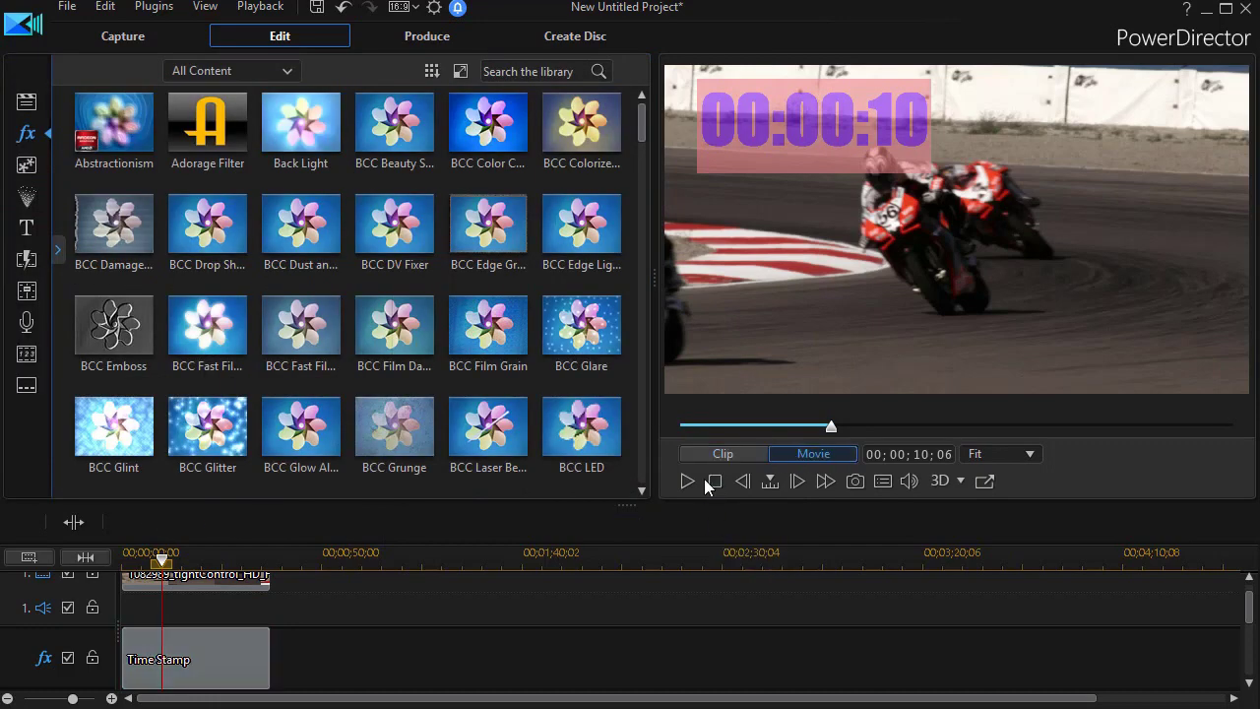
click(714, 480)
click(687, 483)
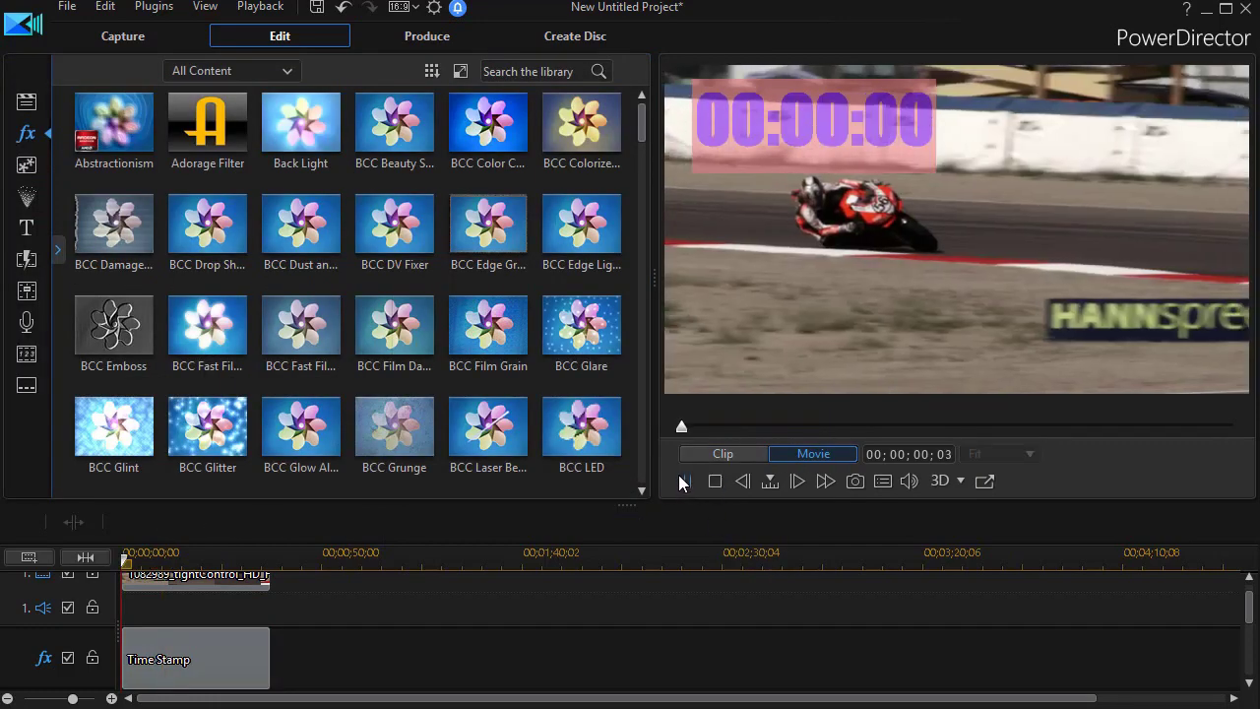